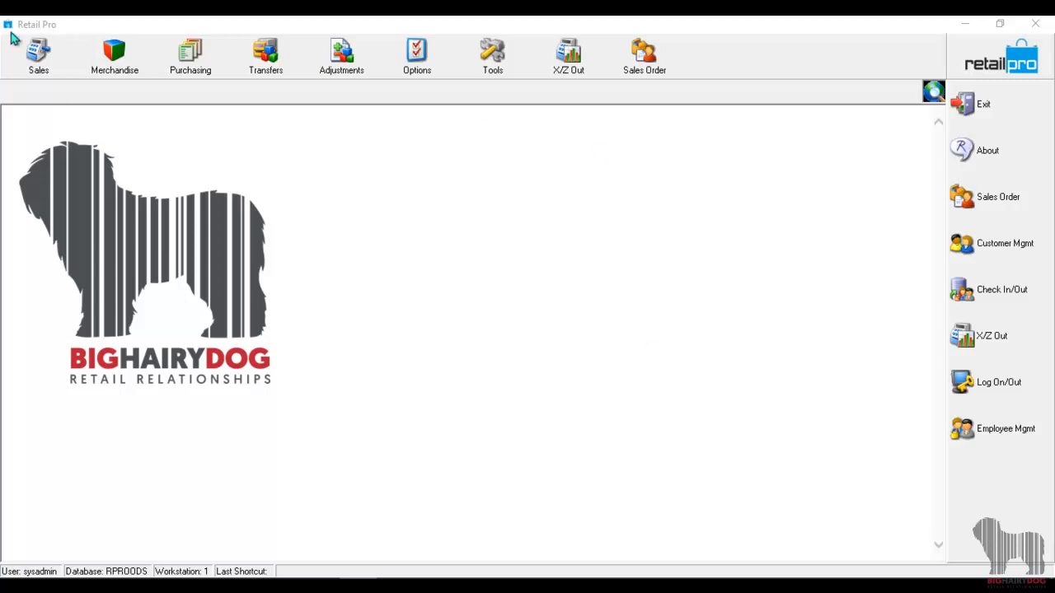
Open the merchandise inventory list and show its Auto Min/Max details.
click(104, 66)
click(135, 163)
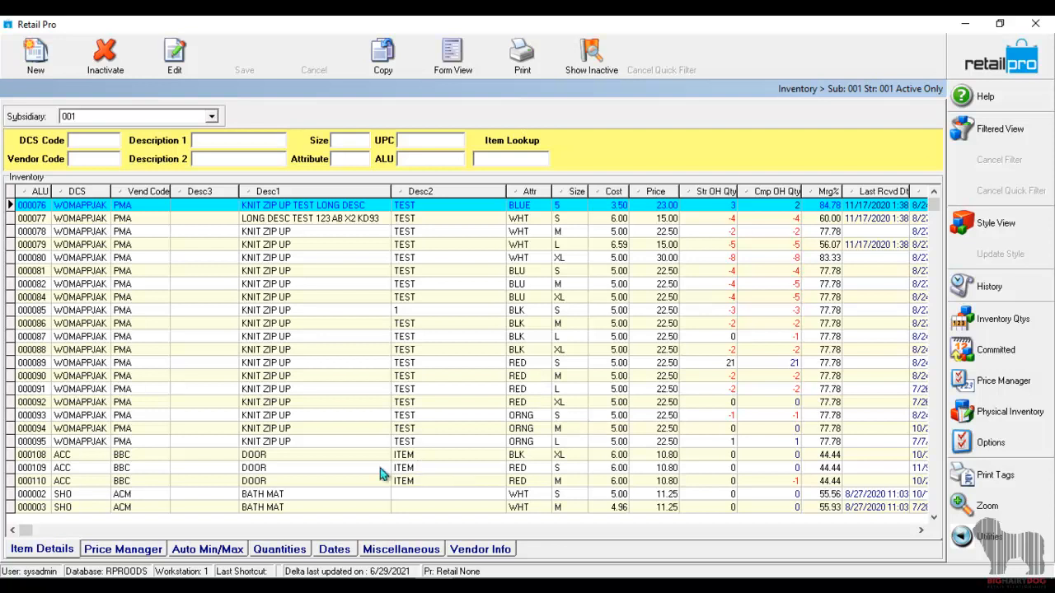
click(212, 547)
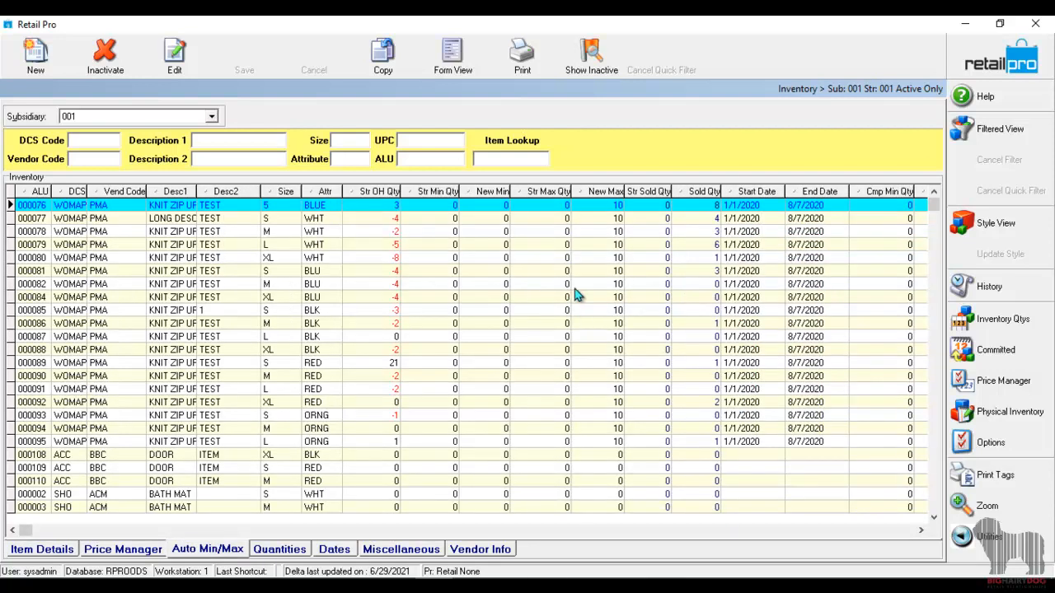
Examine the store minimum and maximum, proposed new minimum and maximum, and sales period date columns across the inventory items.
click(439, 218)
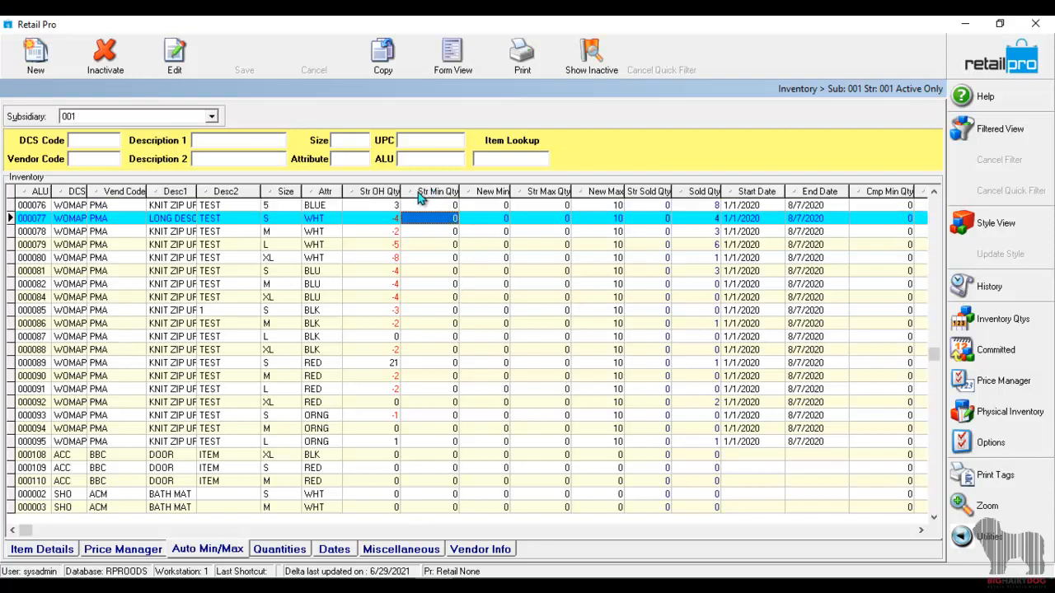
click(445, 206)
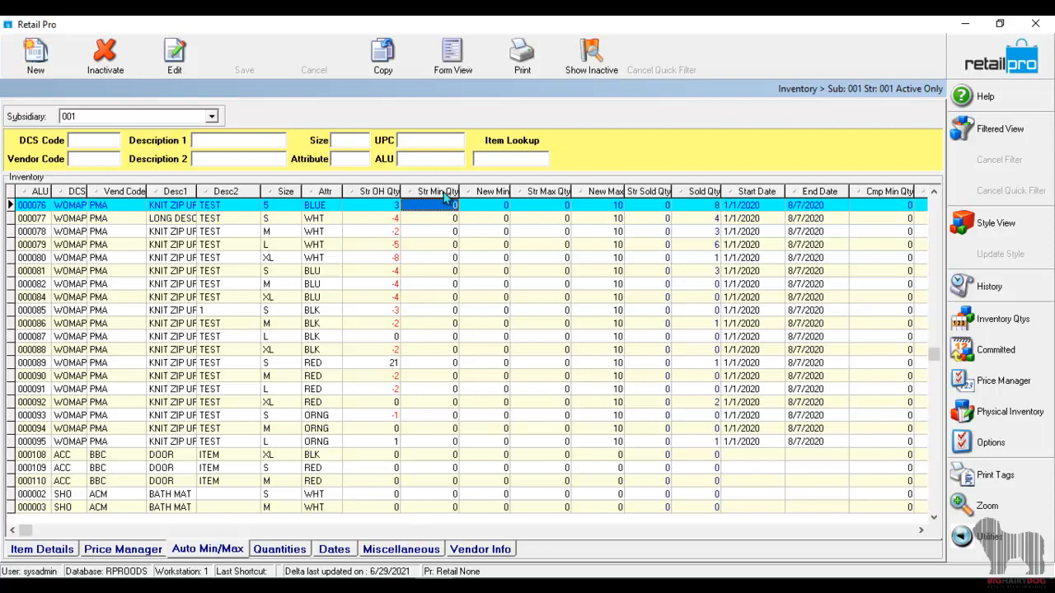
click(503, 205)
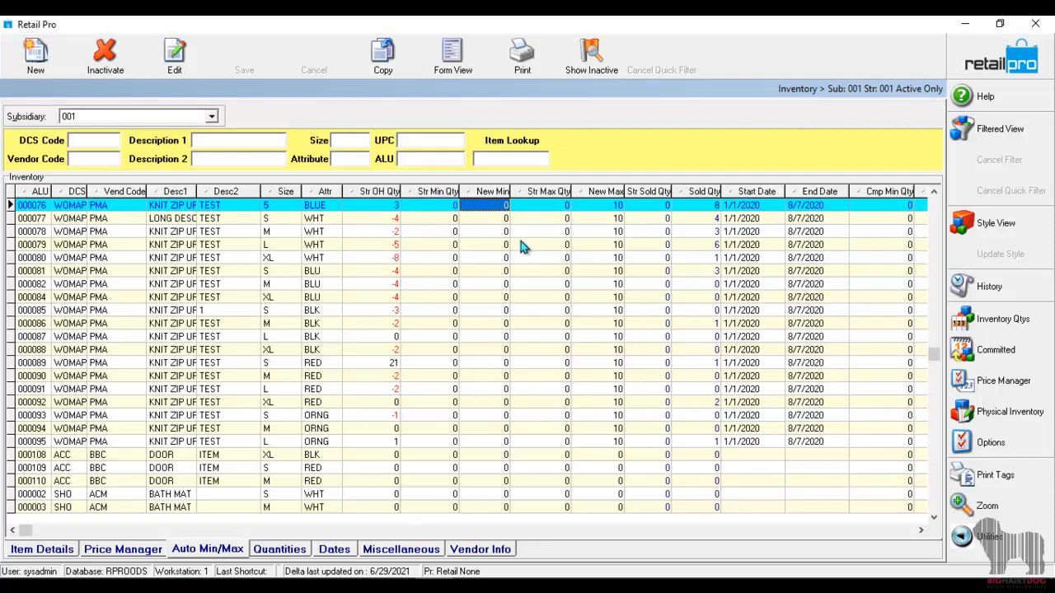
key(Tab)
key(Tab)
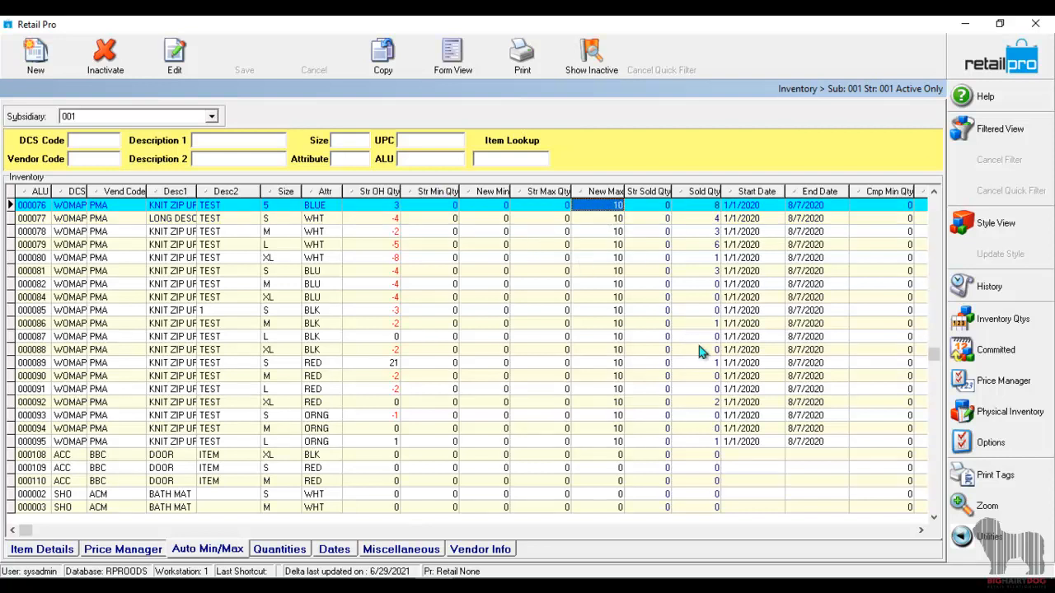
click(758, 218)
click(812, 219)
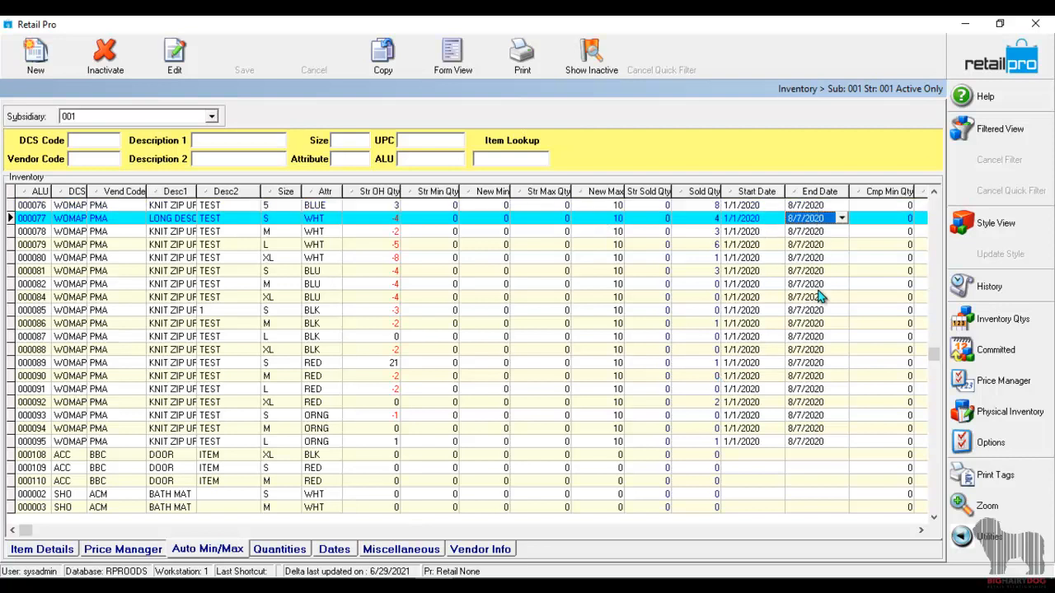
click(455, 219)
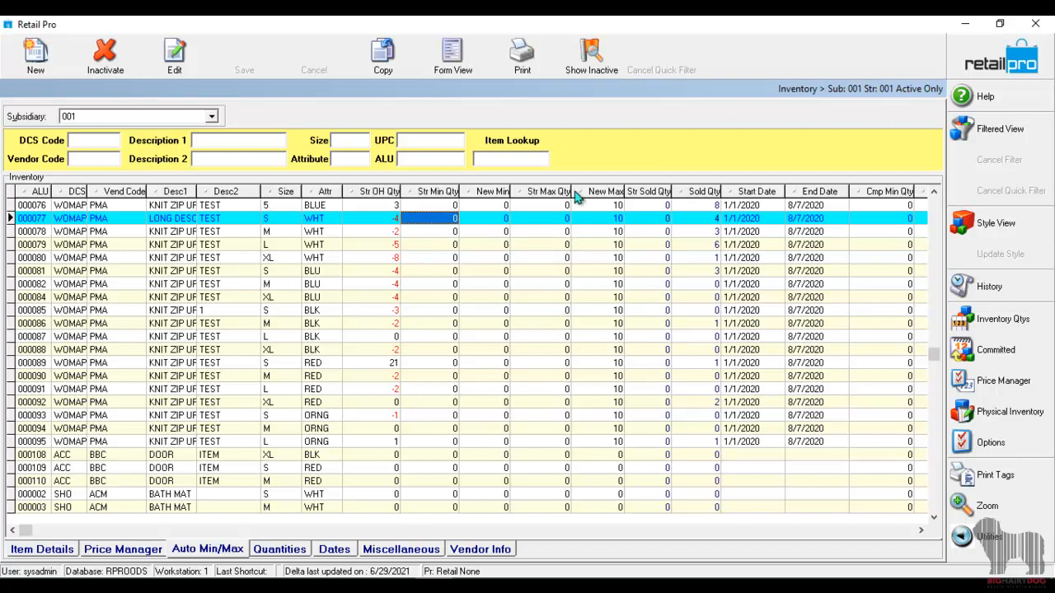
click(603, 218)
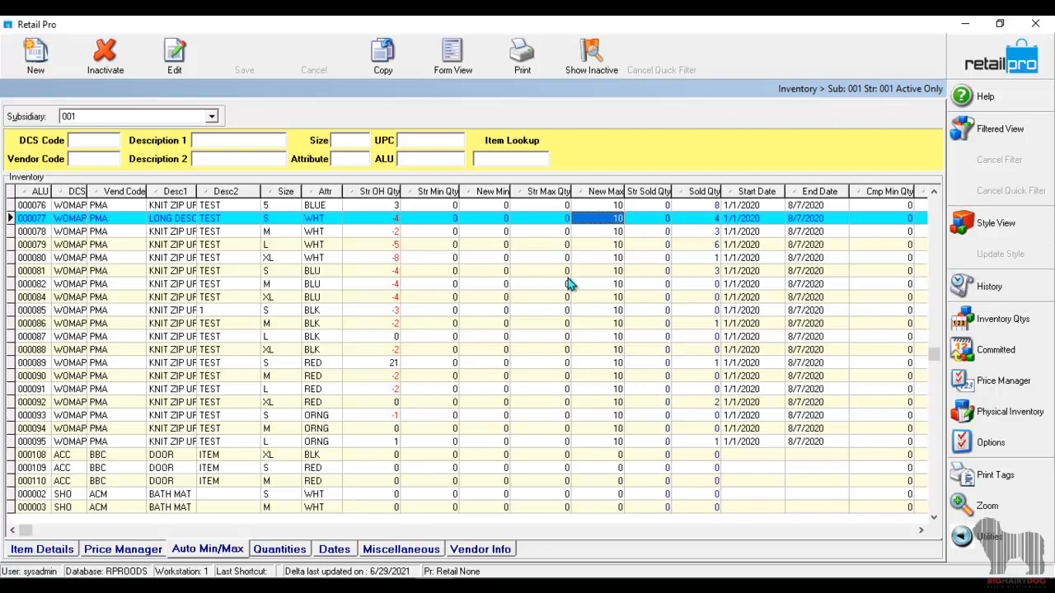
click(617, 235)
click(618, 296)
click(618, 468)
click(618, 283)
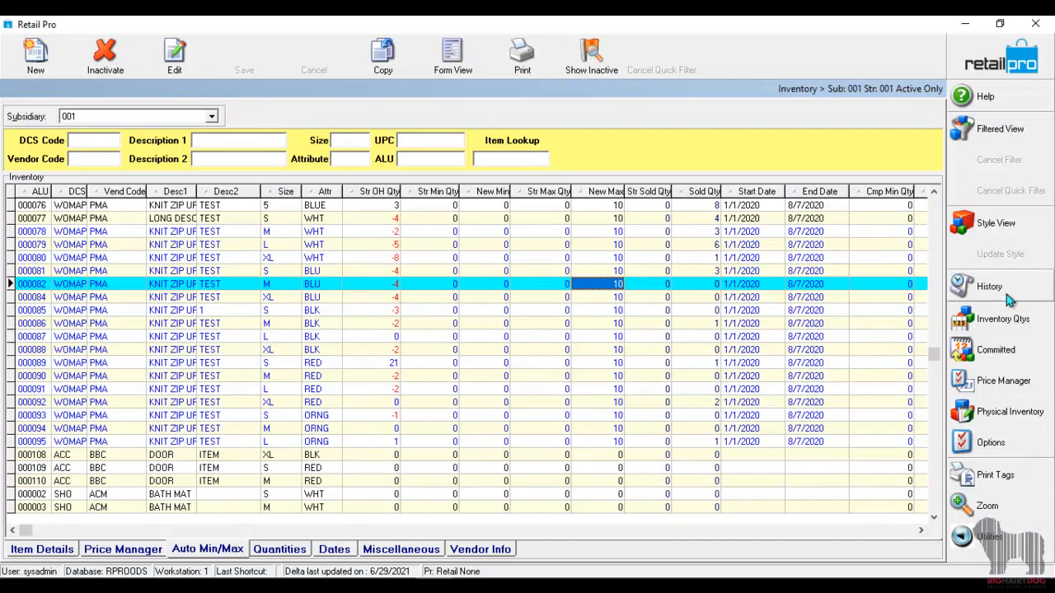
click(1022, 537)
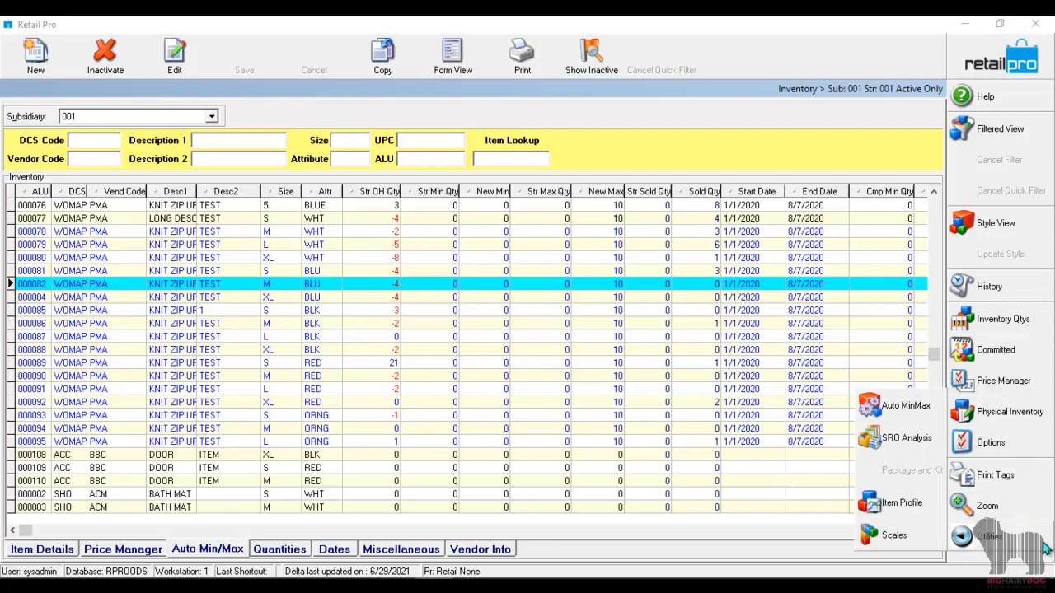
click(898, 408)
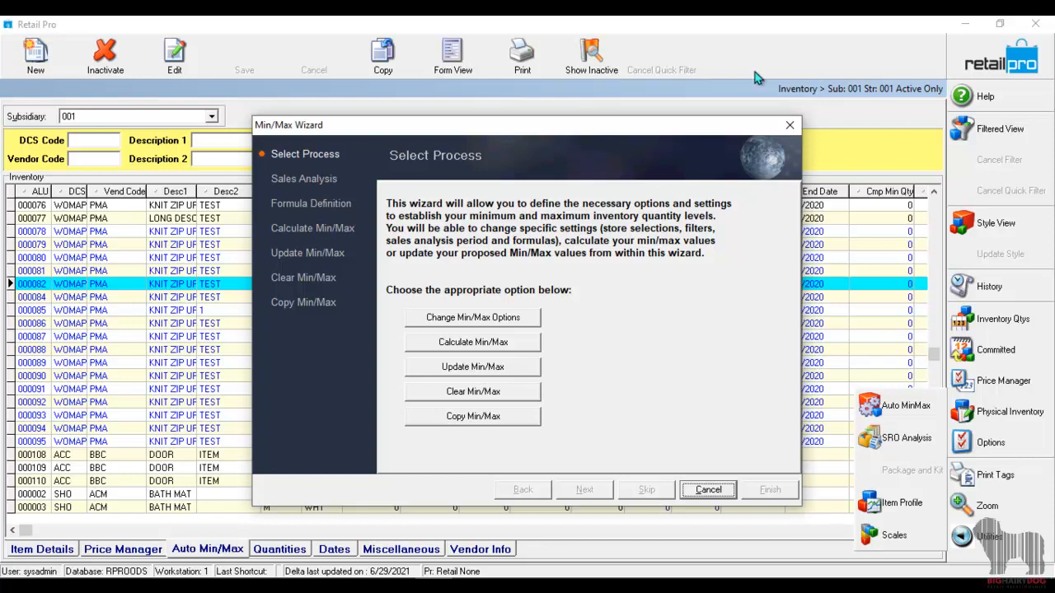
click(734, 493)
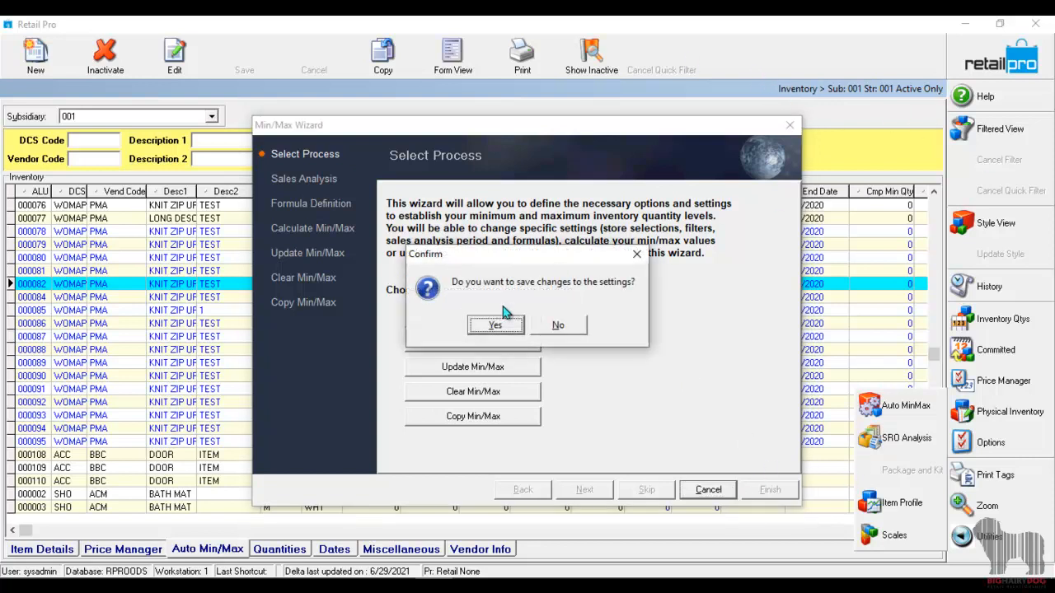
click(493, 327)
Customize the inventory screen's Main toolbar by adding the Auto MinMax command.
right_click(836, 49)
click(873, 56)
double_click(372, 260)
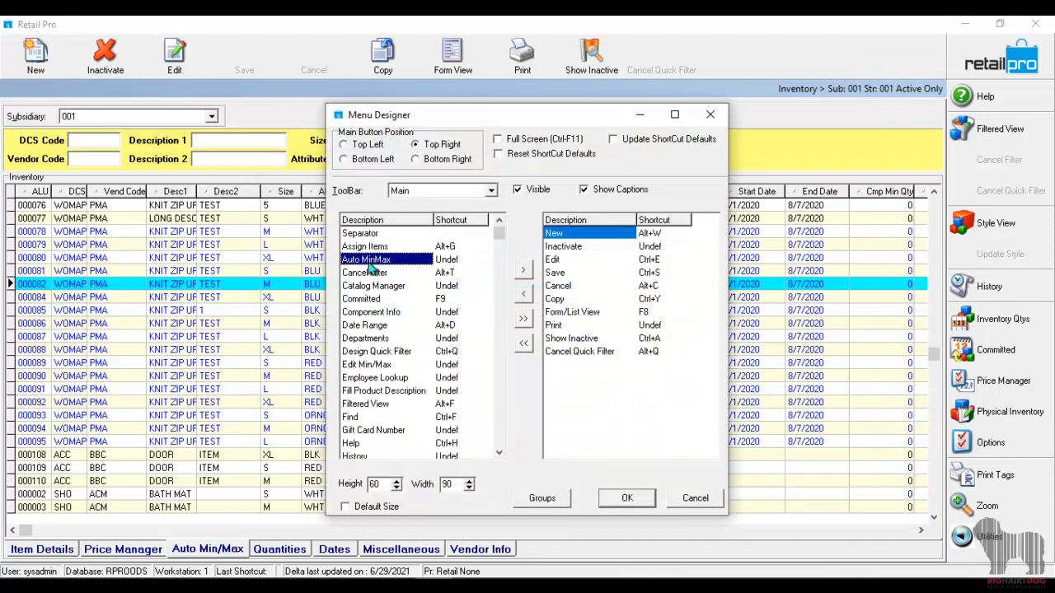
click(626, 497)
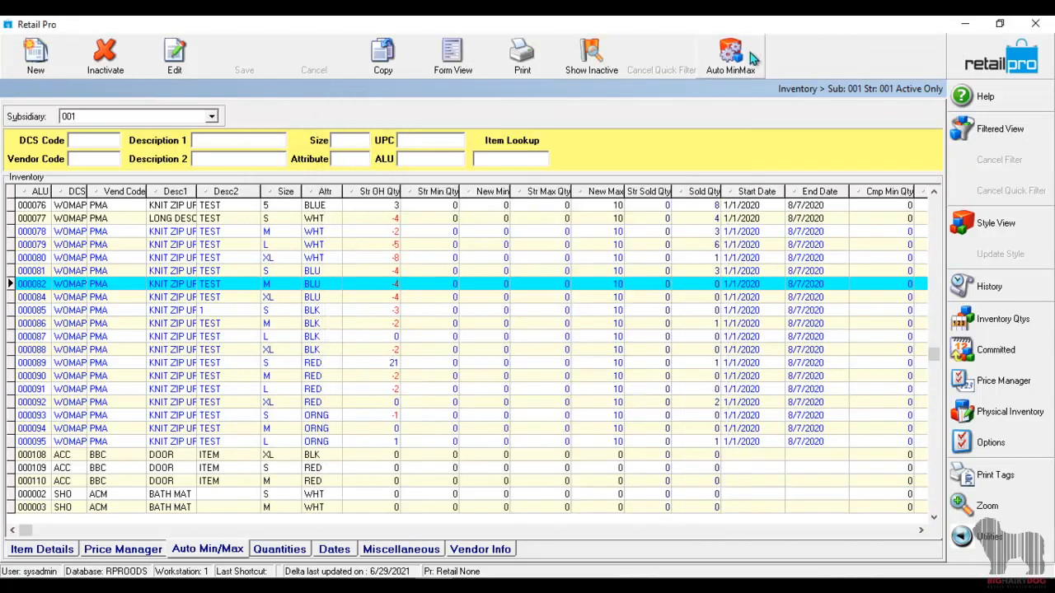
Start the Auto MinMax wizard and choose to change the Min/Max options, reaching the sales range settings.
click(744, 53)
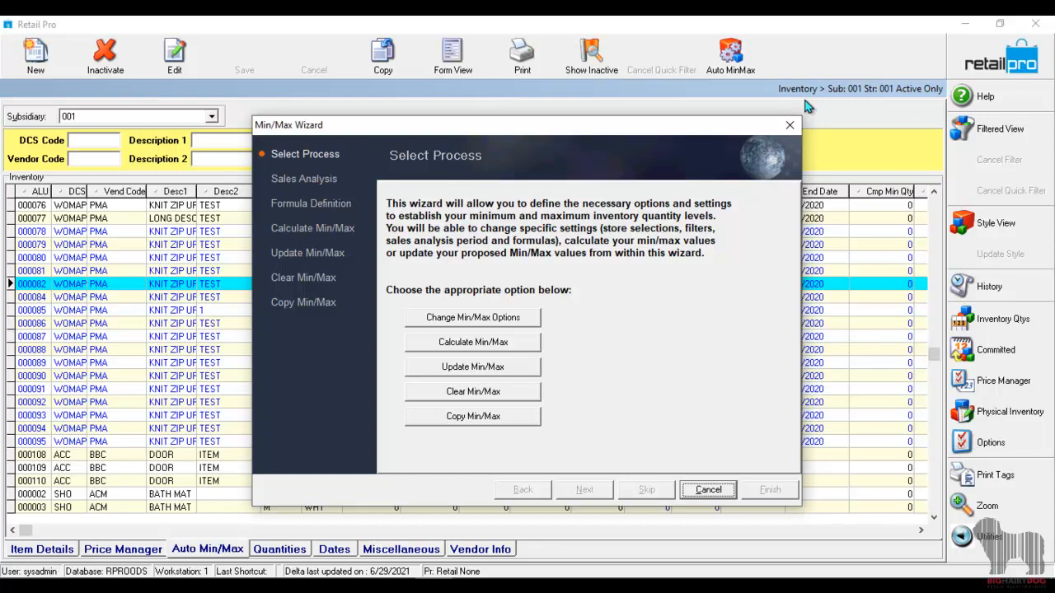
click(503, 319)
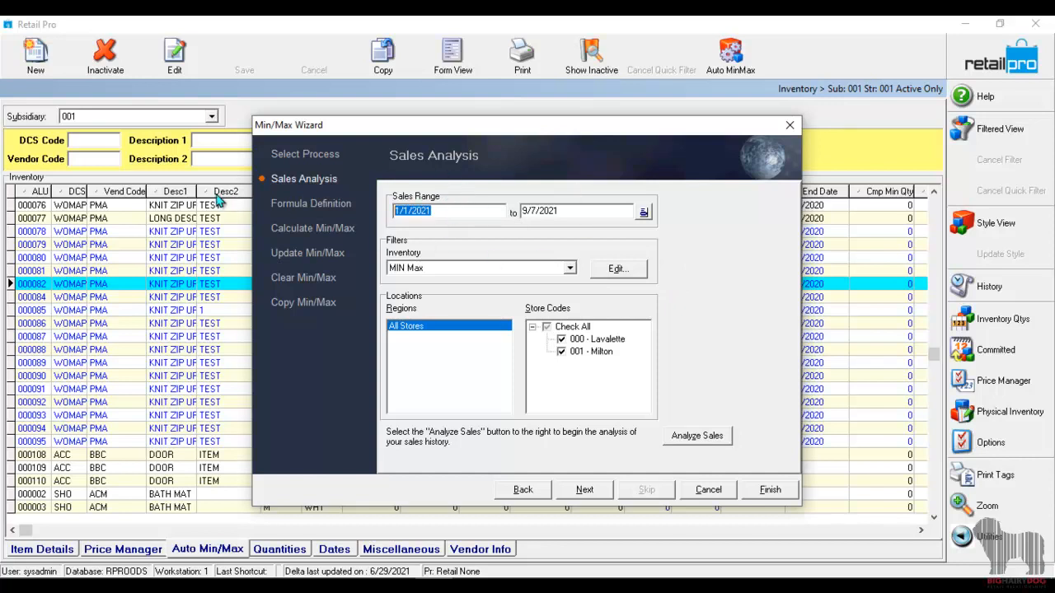
click(590, 210)
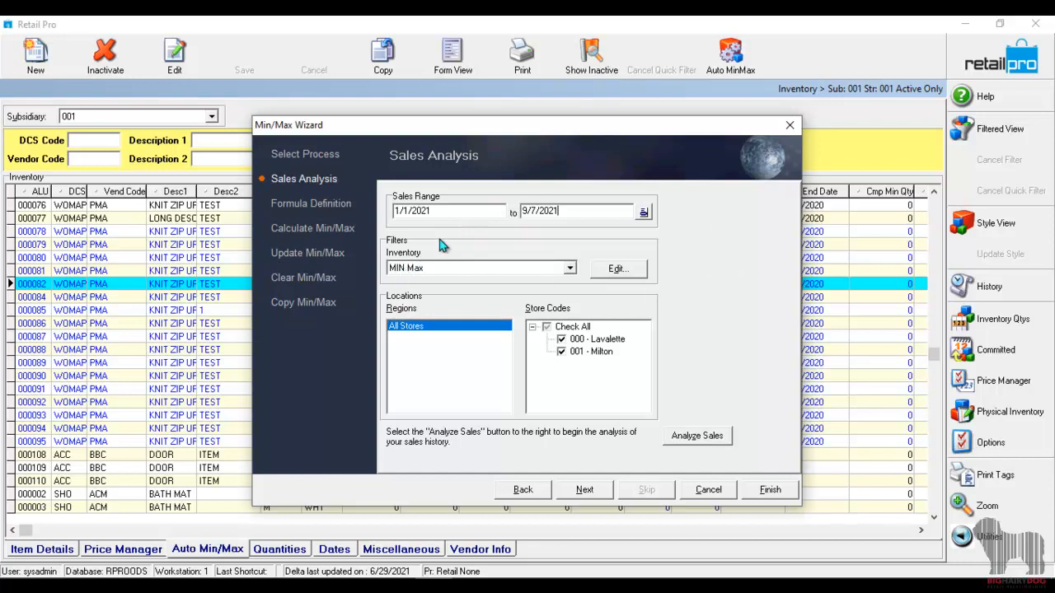
Clear all criteria of the MIN Max inventory filter, including the last received date range, and accept the filter.
click(614, 269)
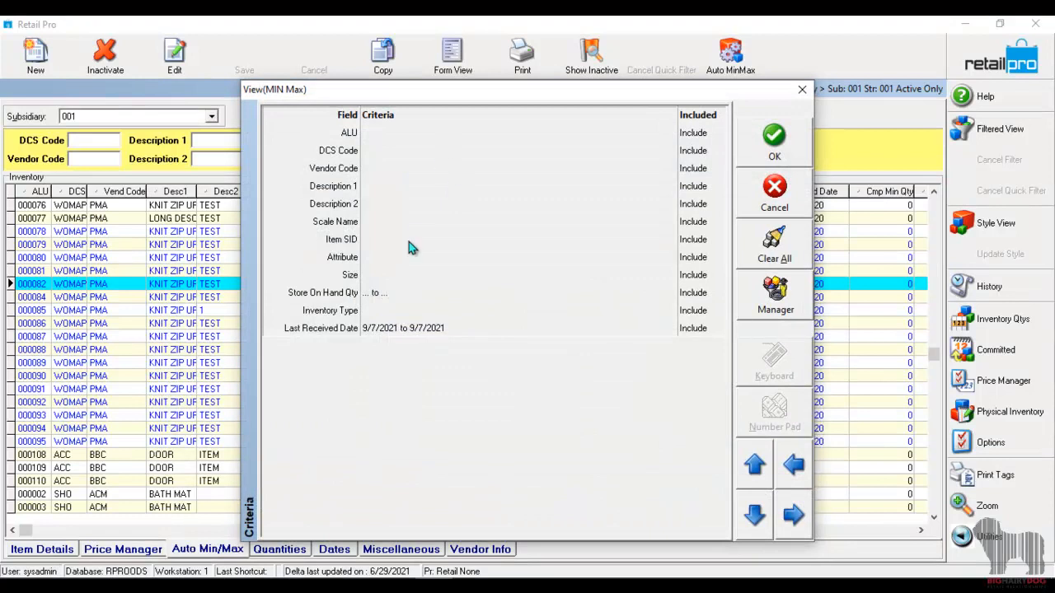
click(411, 330)
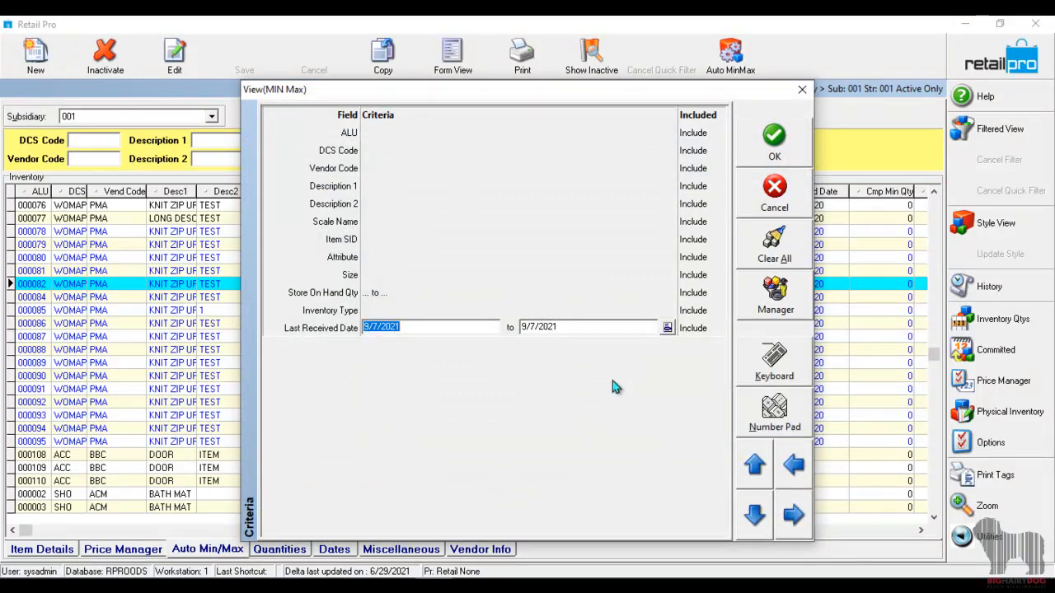
click(775, 245)
click(458, 170)
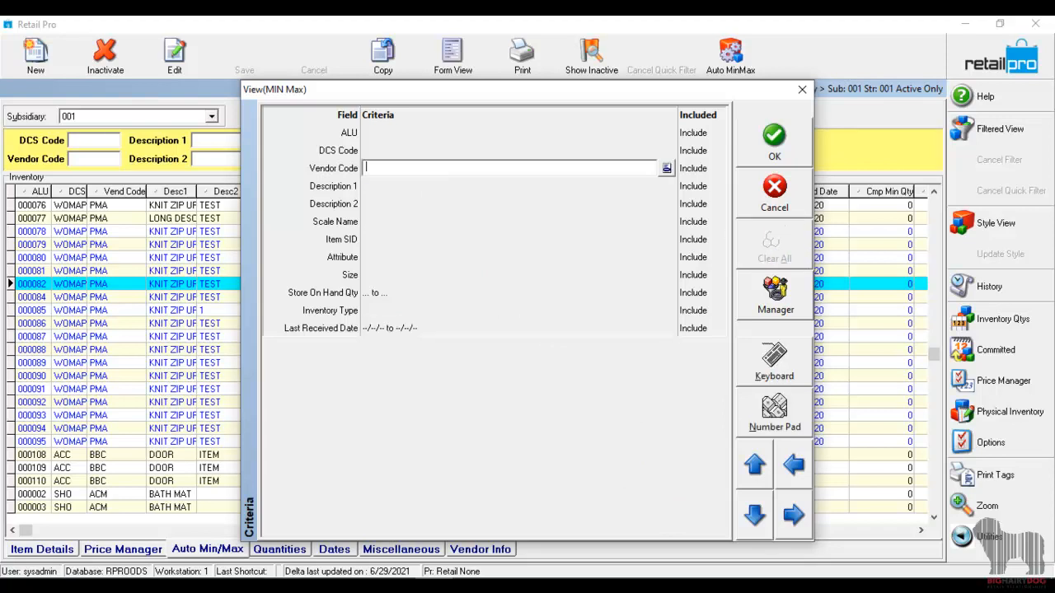
click(774, 140)
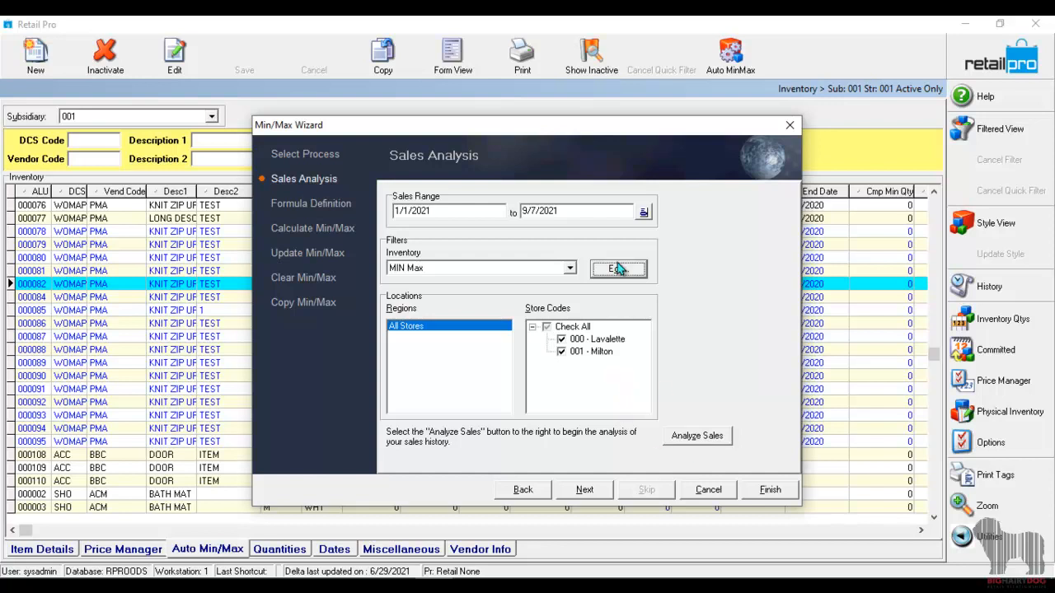
Exclude store 000 - Lavalette from the locations and run the sales analysis for store 001 - Milton.
drag(620, 136, 606, 109)
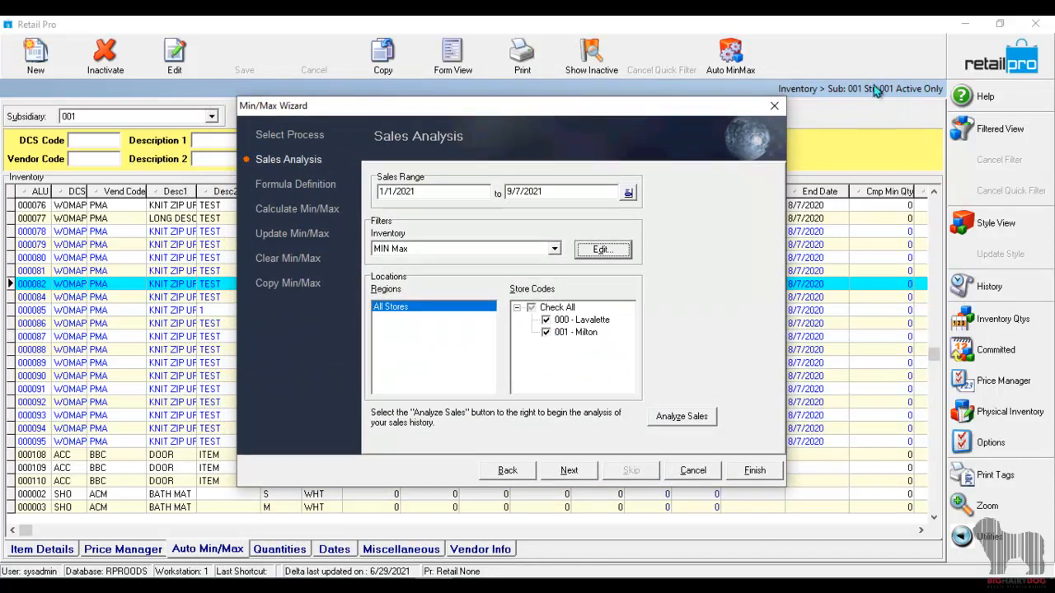
click(545, 320)
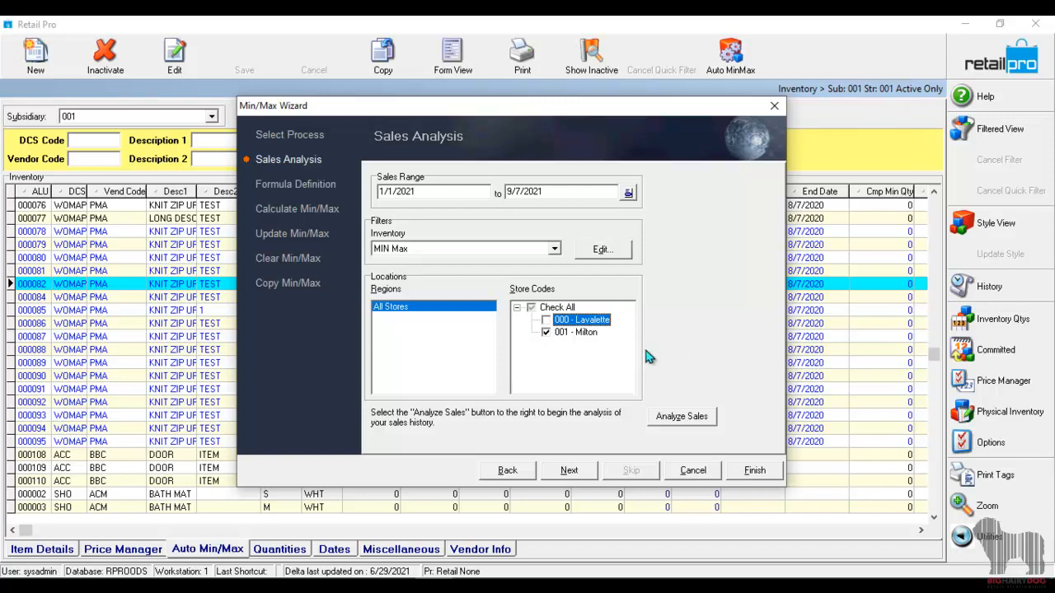
click(696, 417)
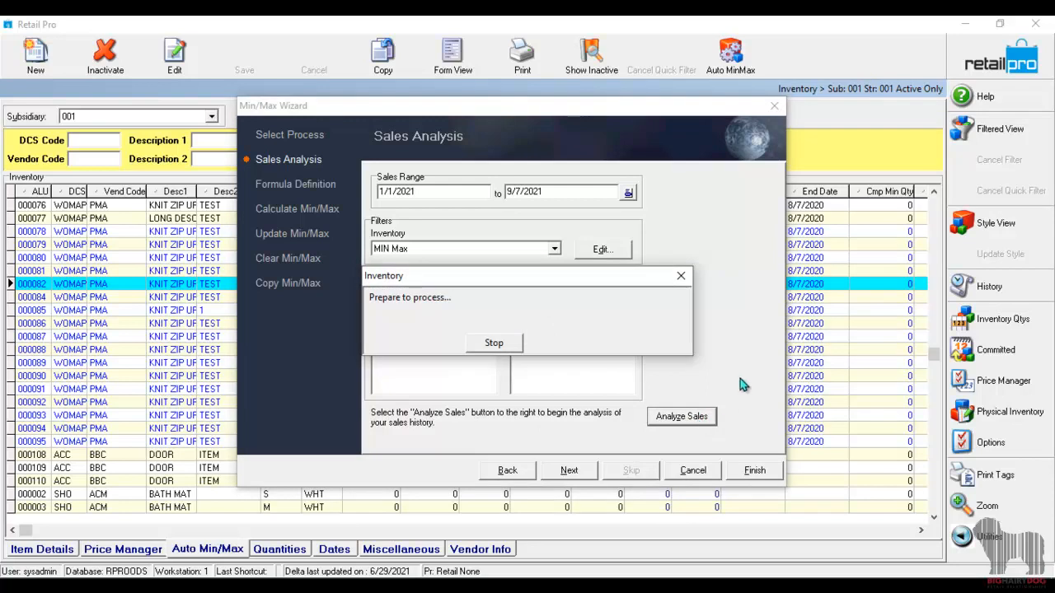
drag(688, 108, 582, 101)
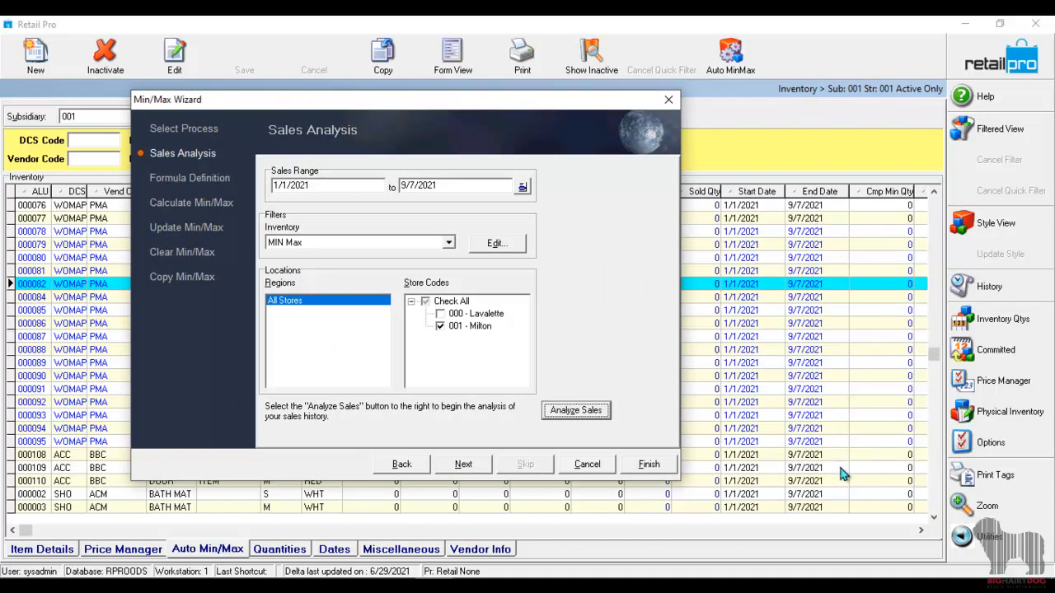
drag(478, 107, 559, 86)
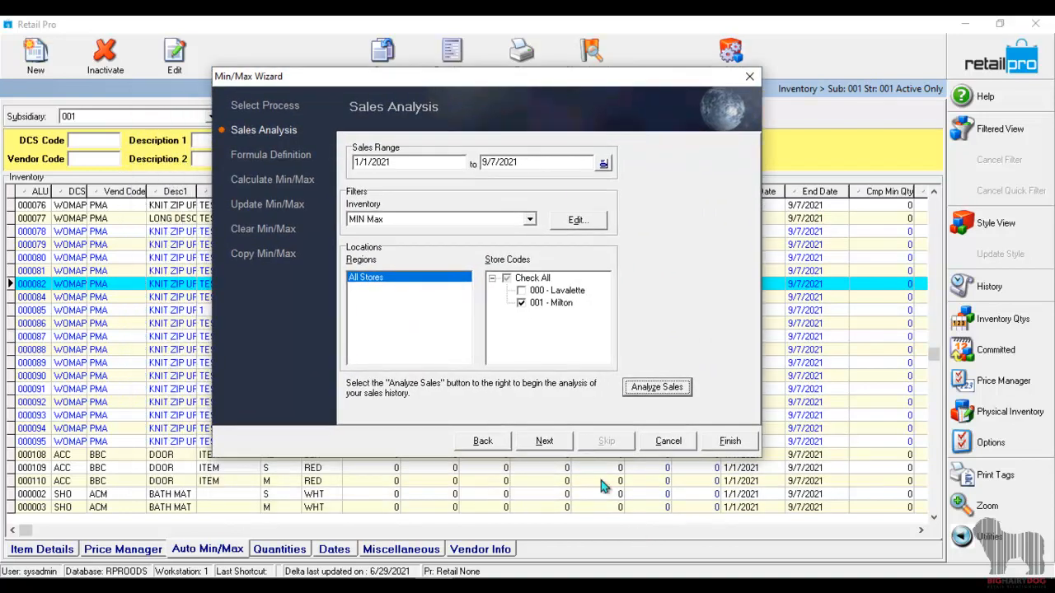
Continue to the formula definitions, add a new formula and name it PMA.
click(543, 442)
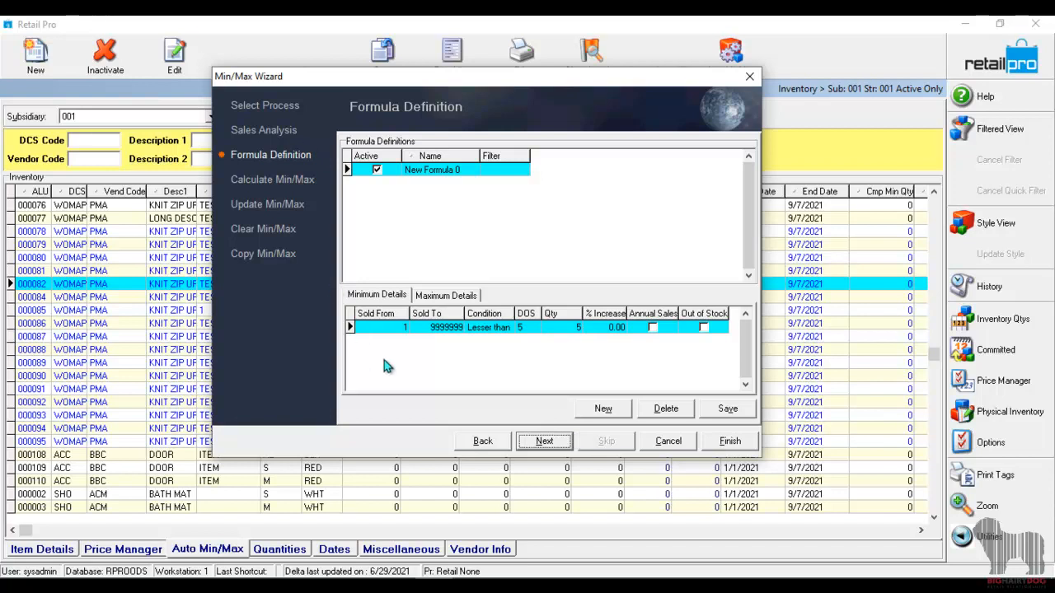
click(436, 171)
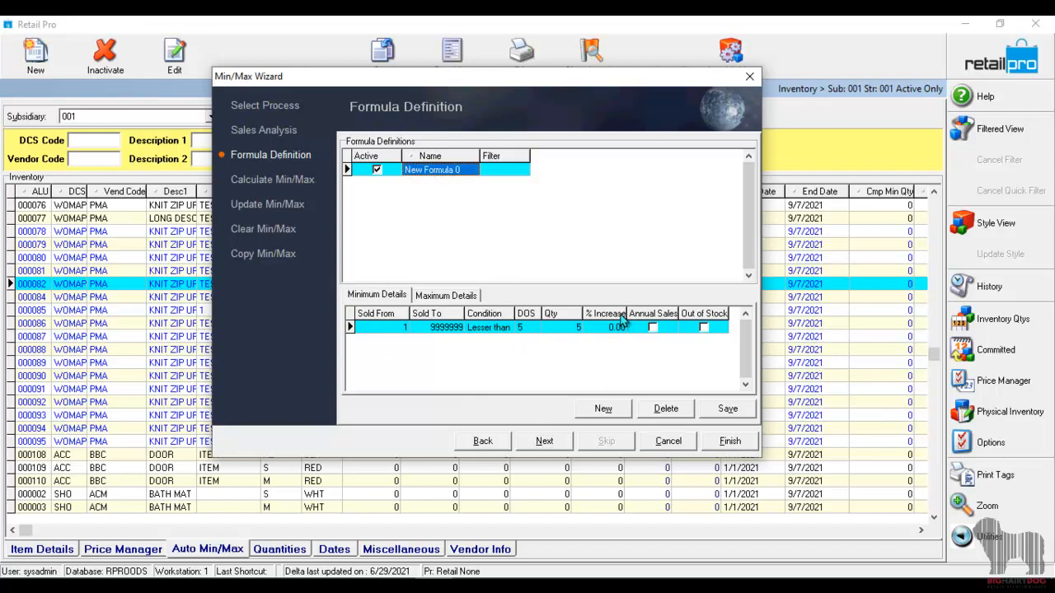
click(608, 412)
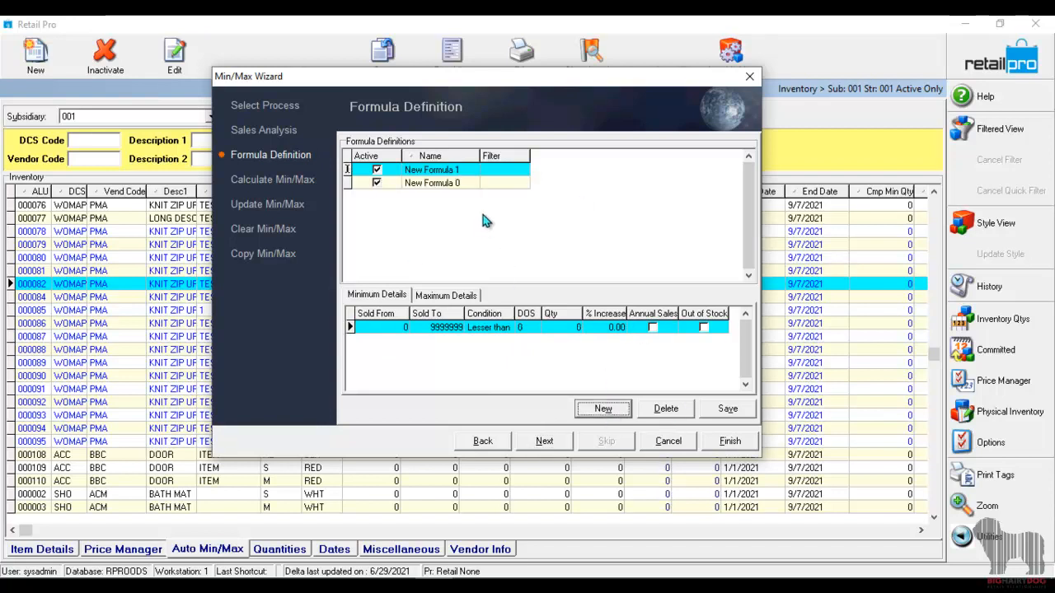
click(459, 169)
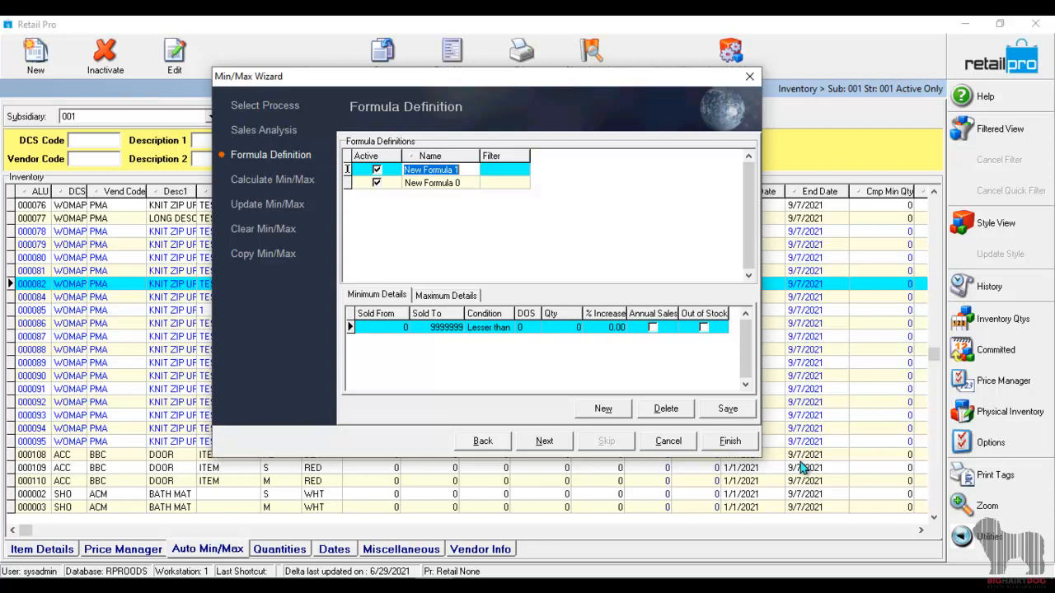
text(PMA)
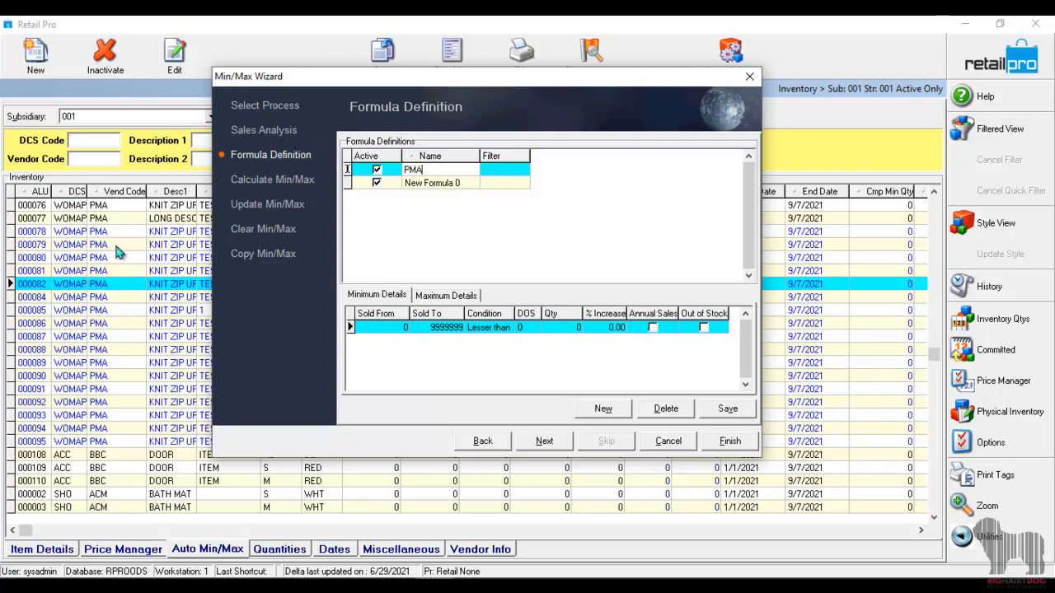
click(434, 182)
Open the filter of the PMA formula and choose the MIN Max filter for it.
click(472, 170)
click(526, 170)
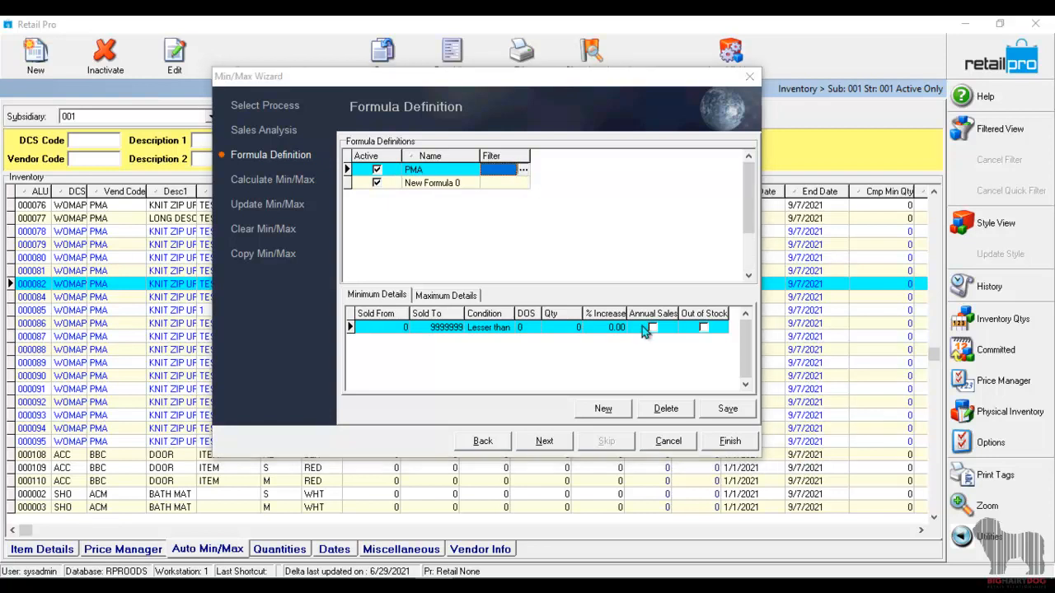
click(524, 170)
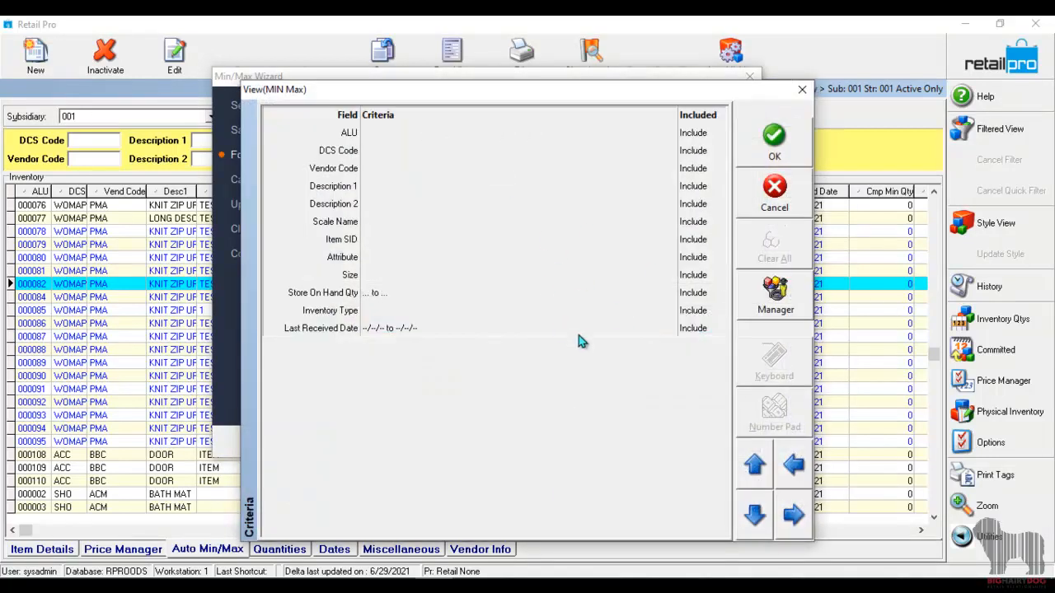
click(750, 309)
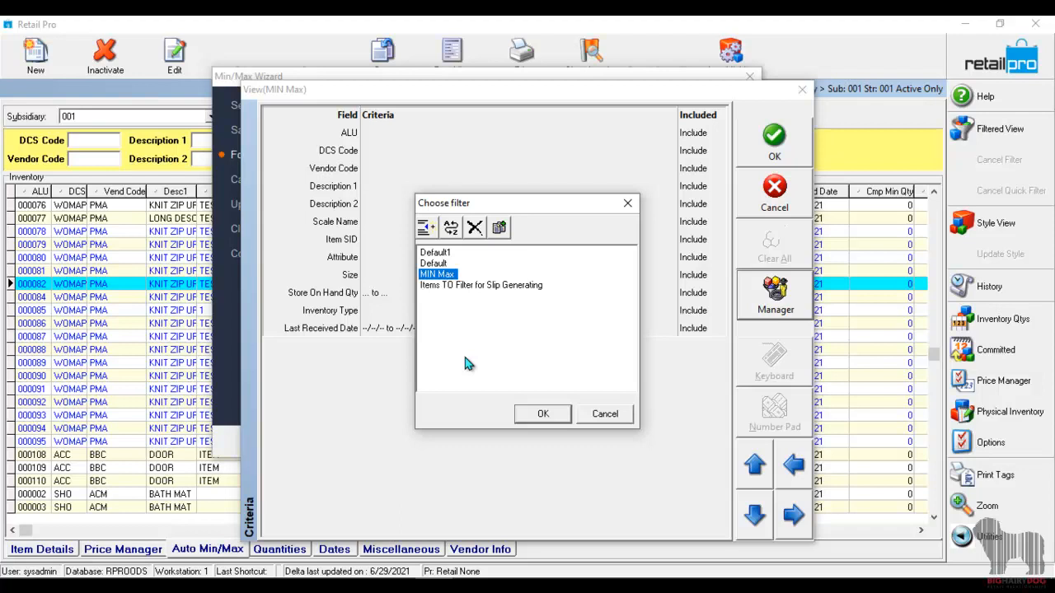
click(445, 275)
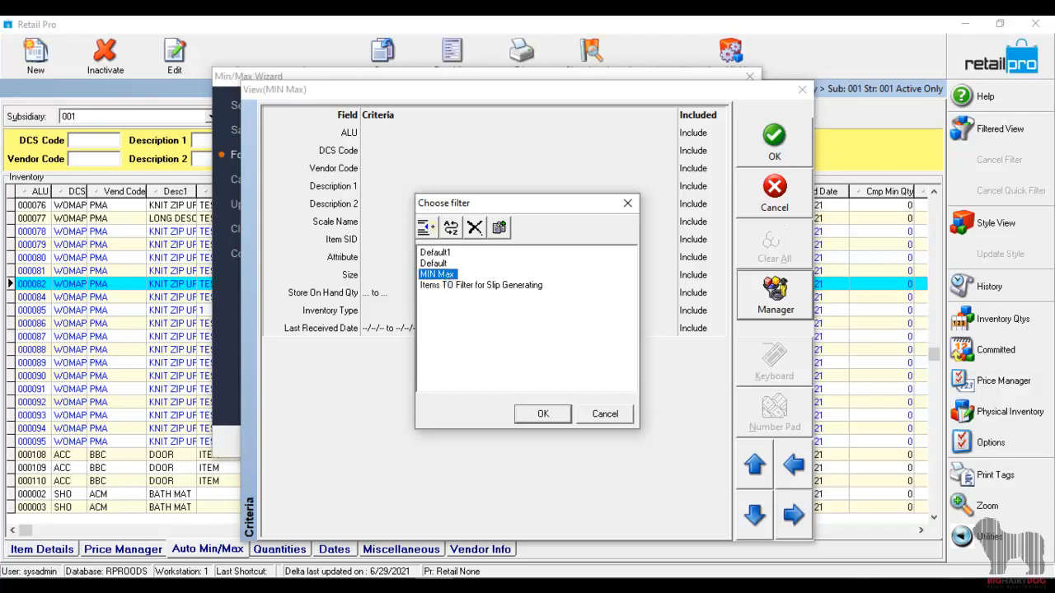
click(543, 414)
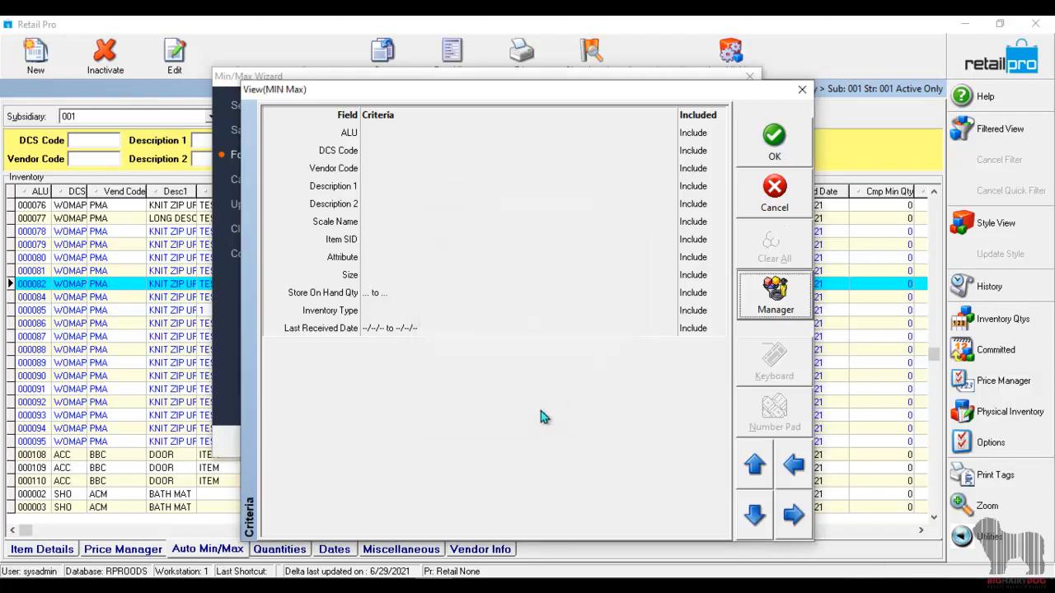
Restrict the MIN Max filter to vendor code PMA and accept the filter for the PMA formula.
click(476, 170)
click(666, 169)
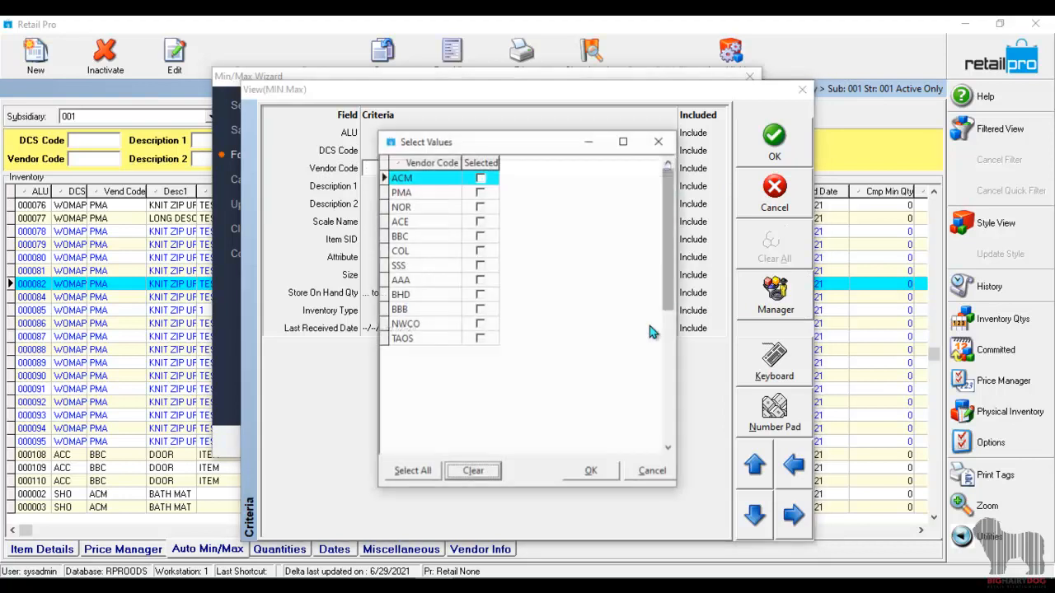
click(479, 192)
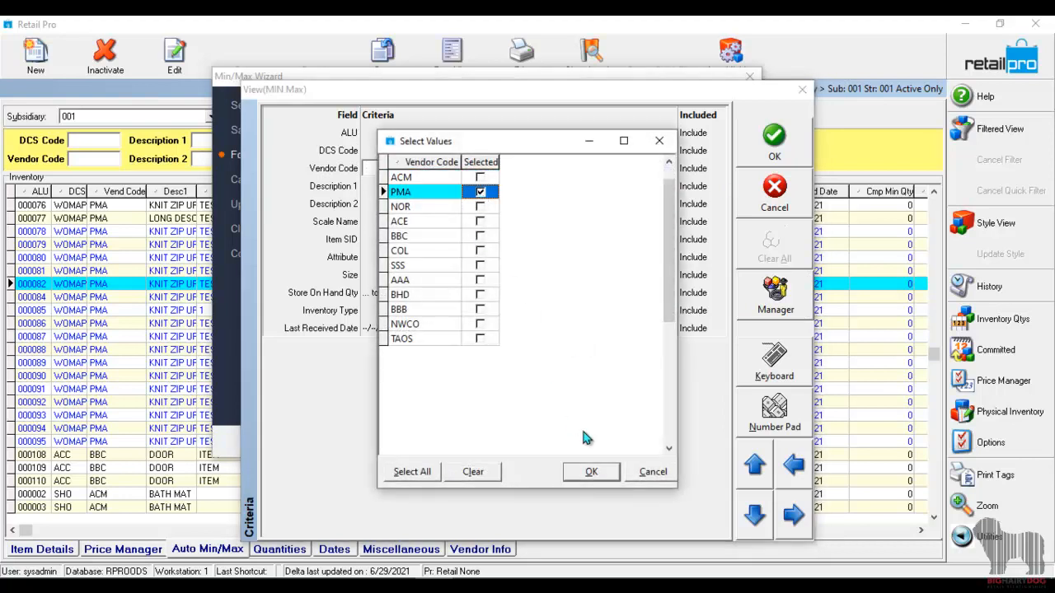
click(605, 476)
click(484, 245)
click(417, 184)
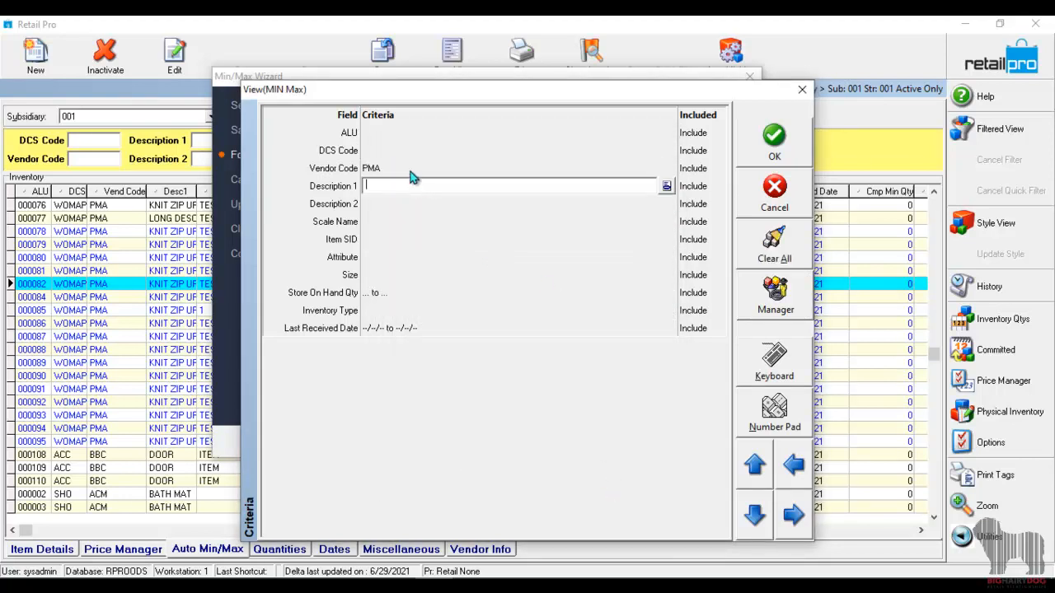
click(412, 171)
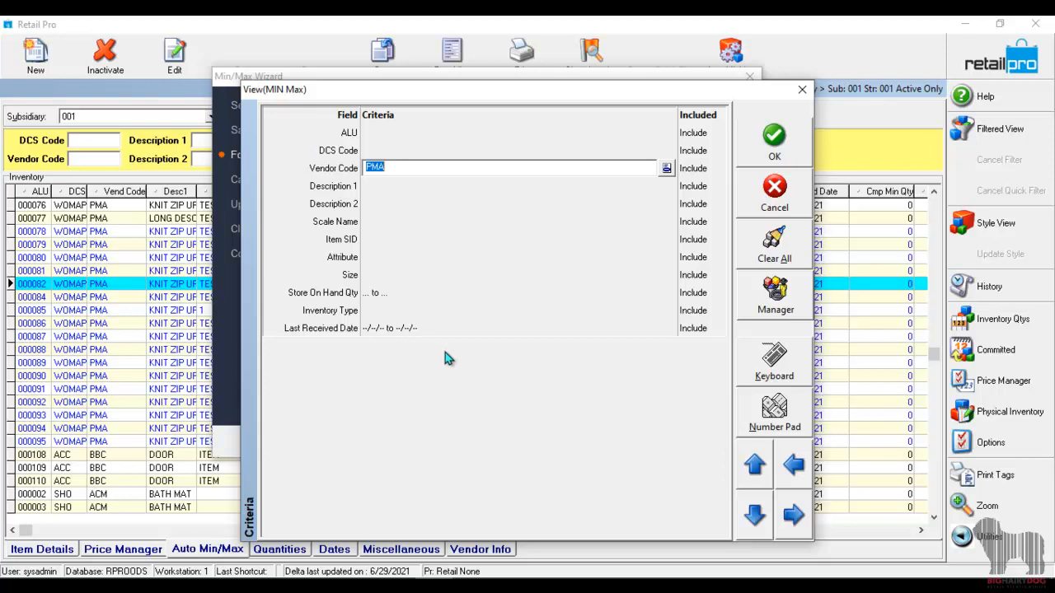
click(792, 158)
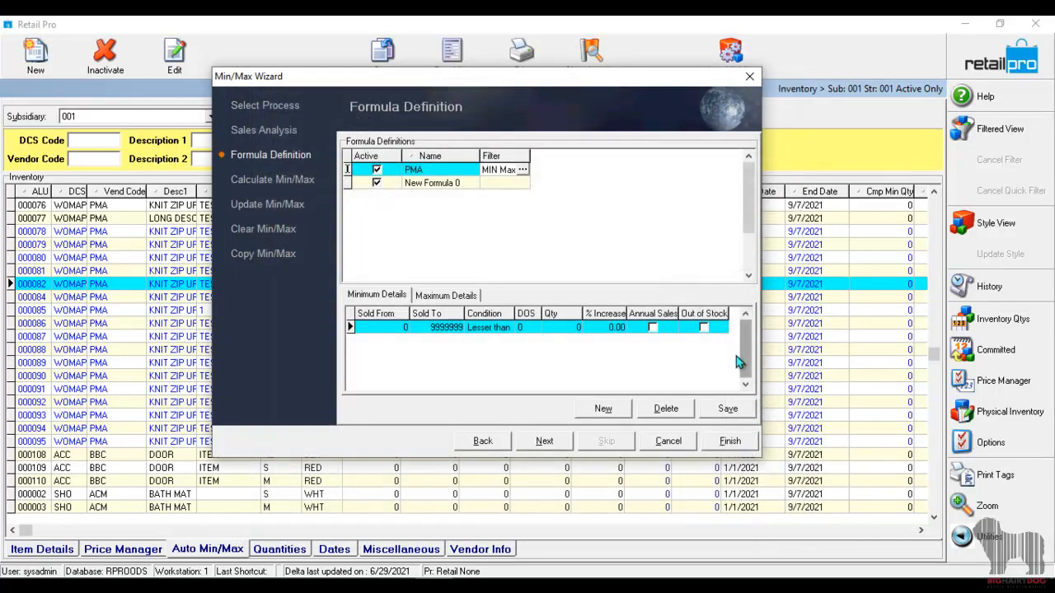
In the PMA formula's minimum details, keep the Lesser than condition and set DOS to 14 and the quantity to 5.
click(461, 185)
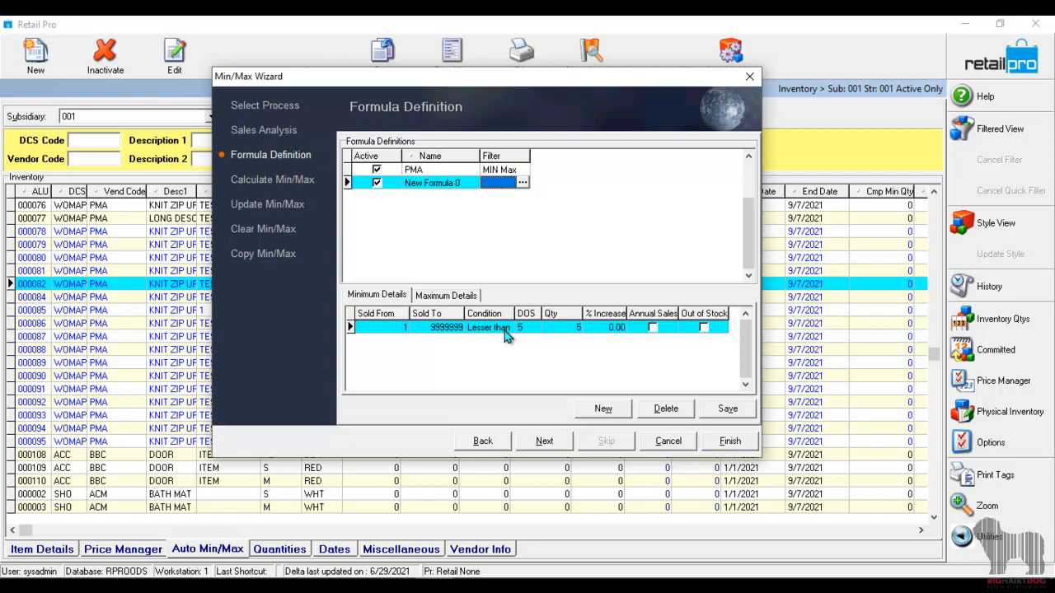
click(443, 173)
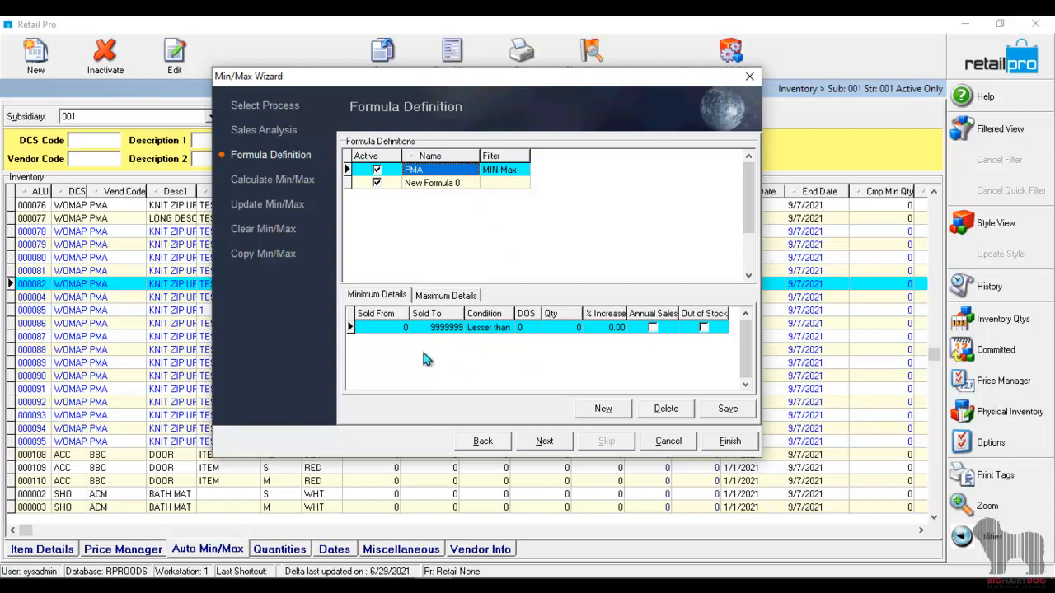
click(398, 327)
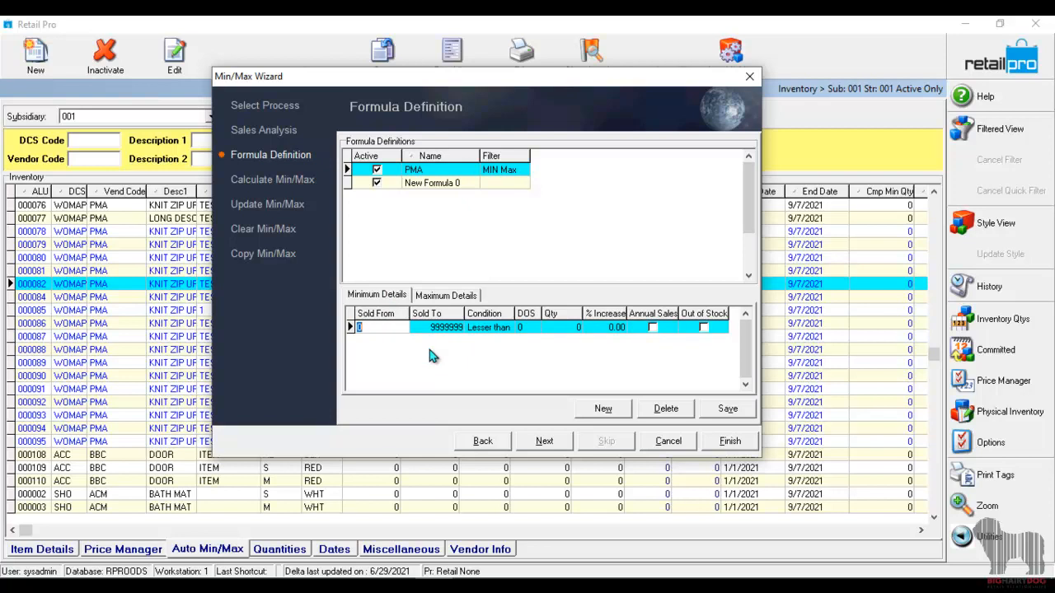
key(Tab)
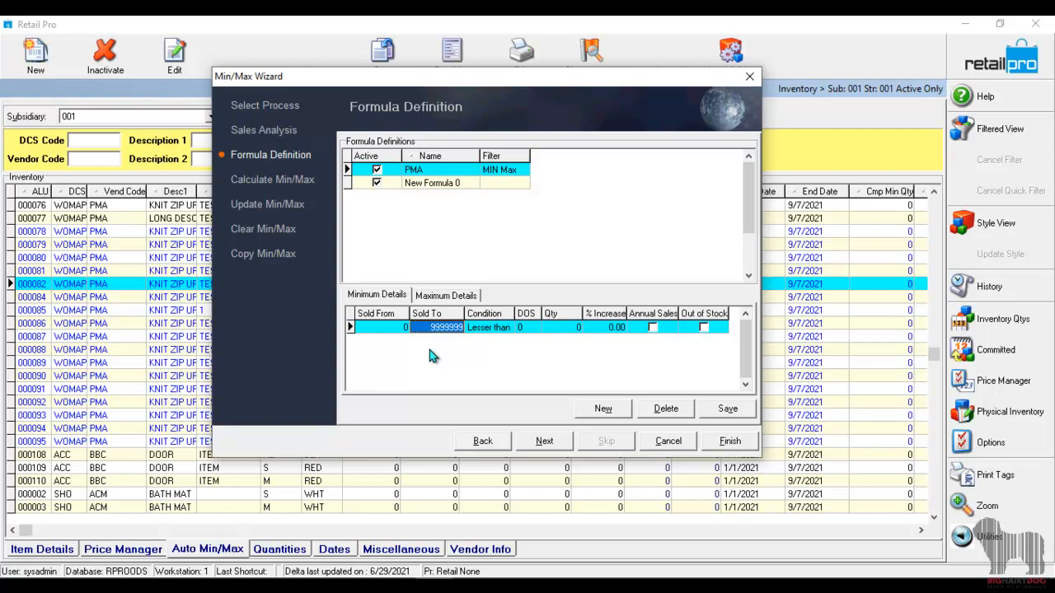
key(Tab)
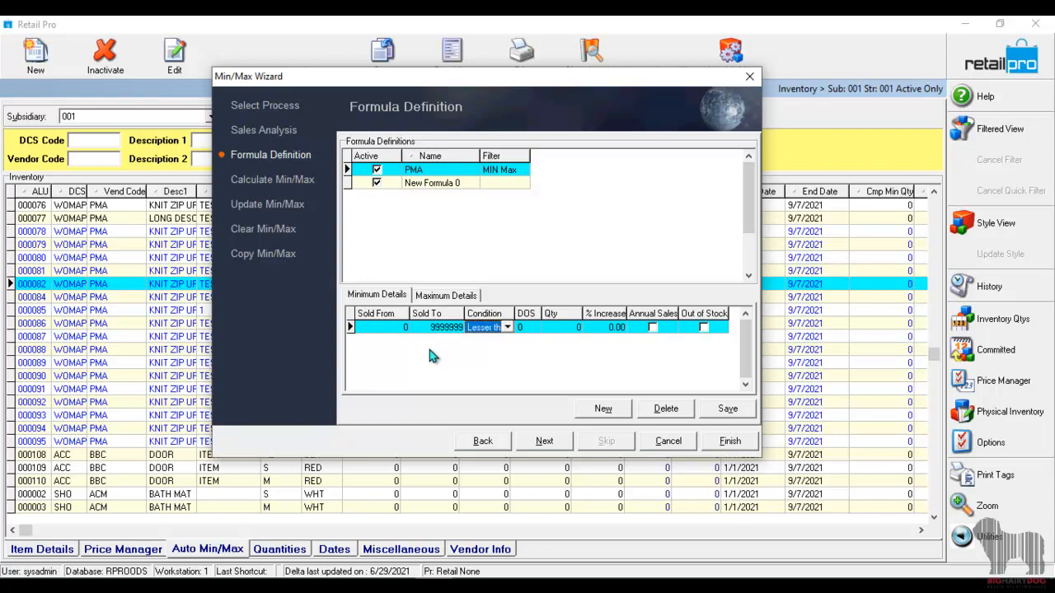
click(508, 330)
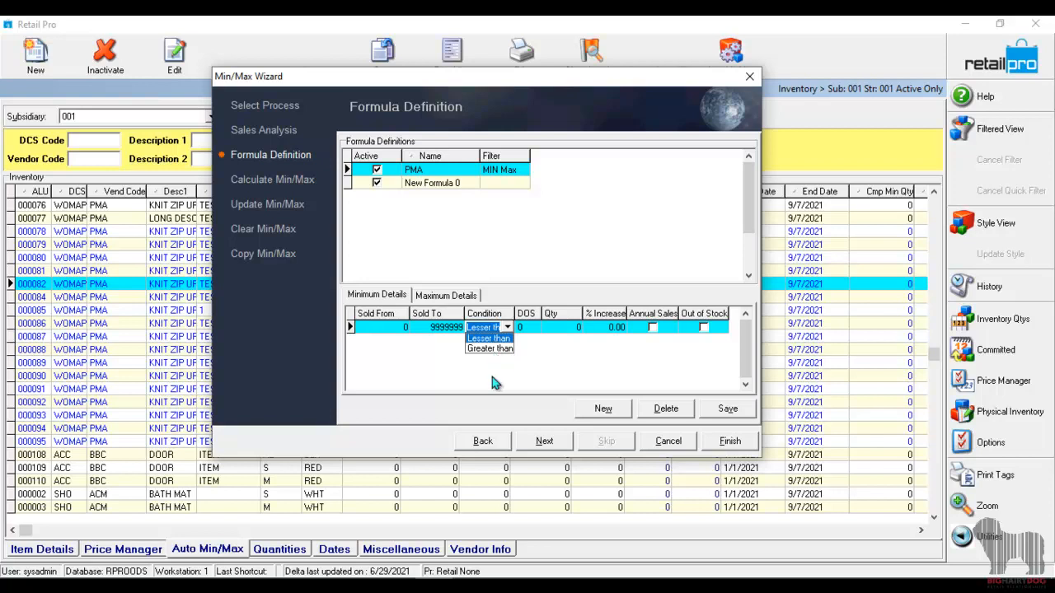
click(492, 329)
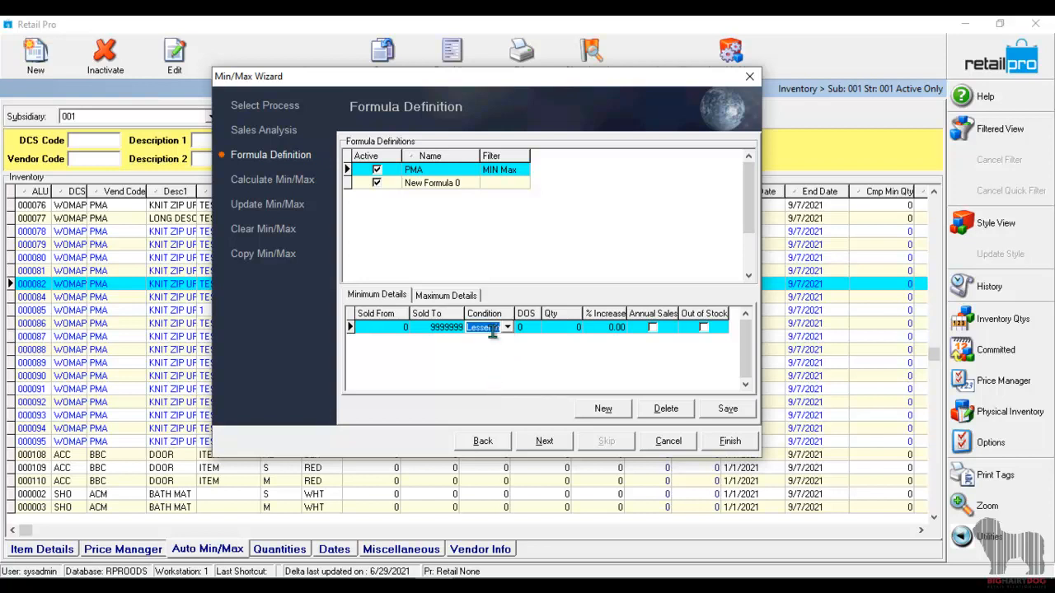
click(529, 328)
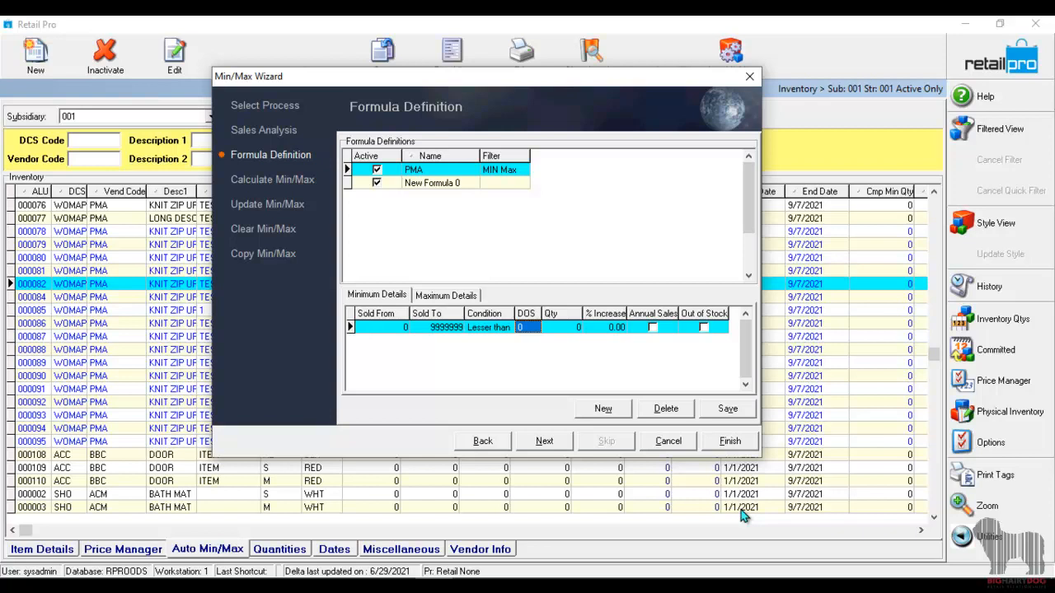
text(14)
key(Tab)
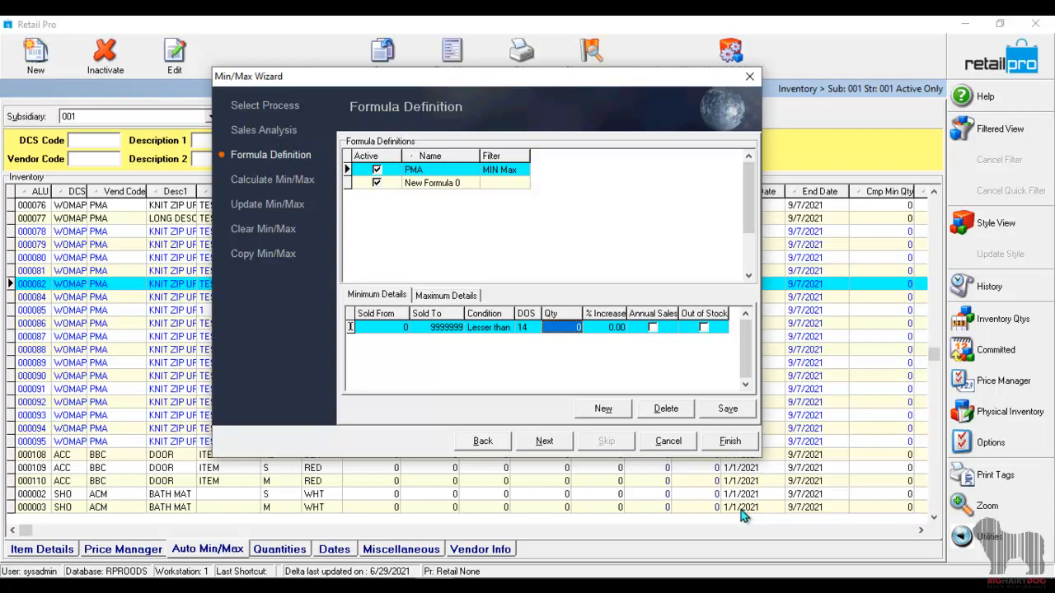
text(5)
Review the sold range, condition, DOS and quantity in the PMA formula's minimum details.
click(394, 328)
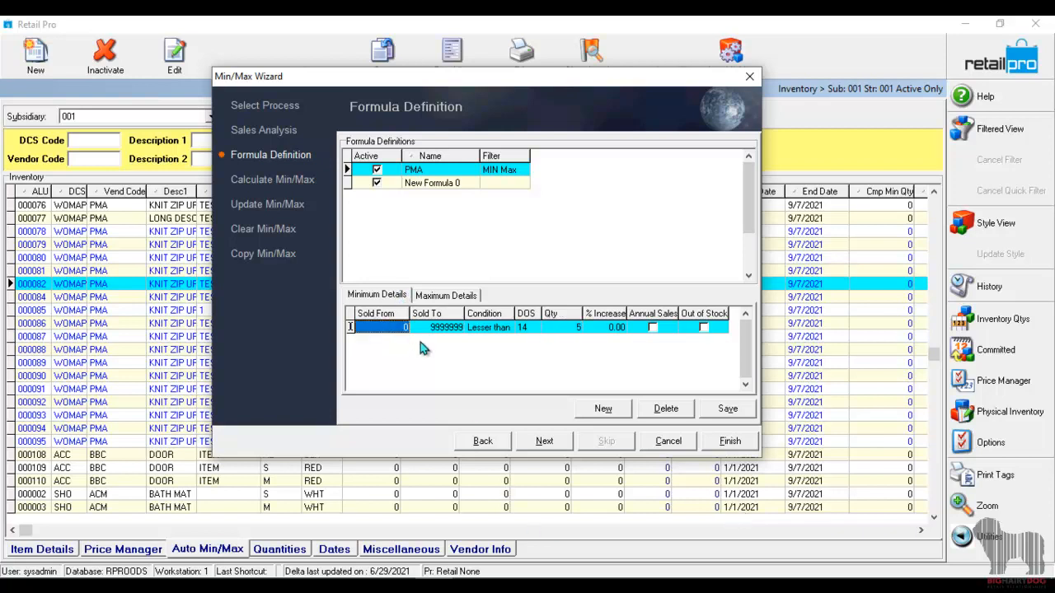
click(438, 329)
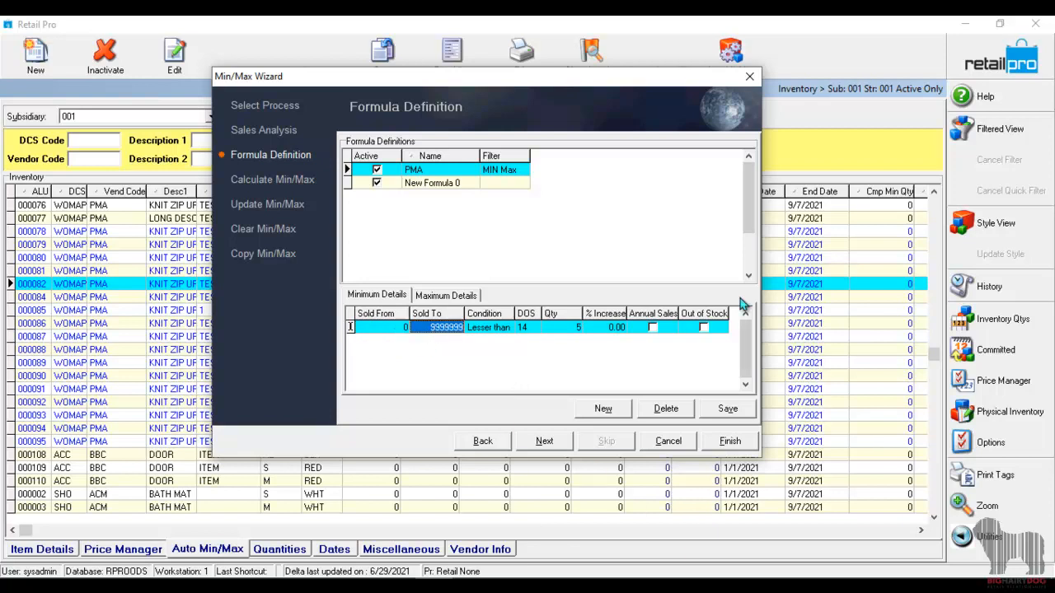
click(497, 329)
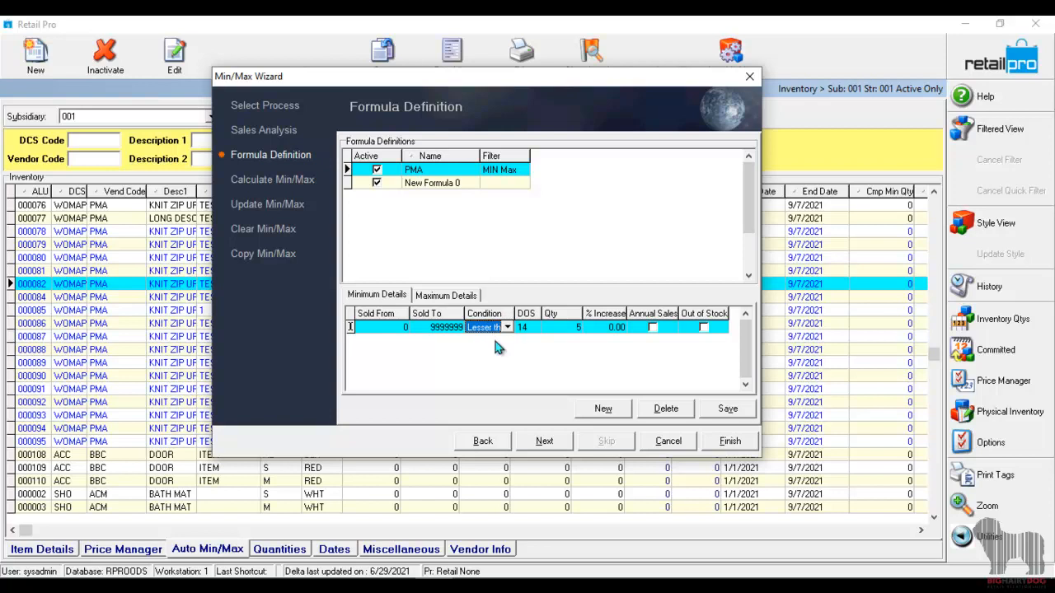
click(534, 328)
click(550, 329)
click(486, 329)
click(577, 326)
text(5)
click(536, 332)
In the PMA formula's maximum details, set the condition to Greater than, DOS to 14 and the quantity to 8.
click(448, 297)
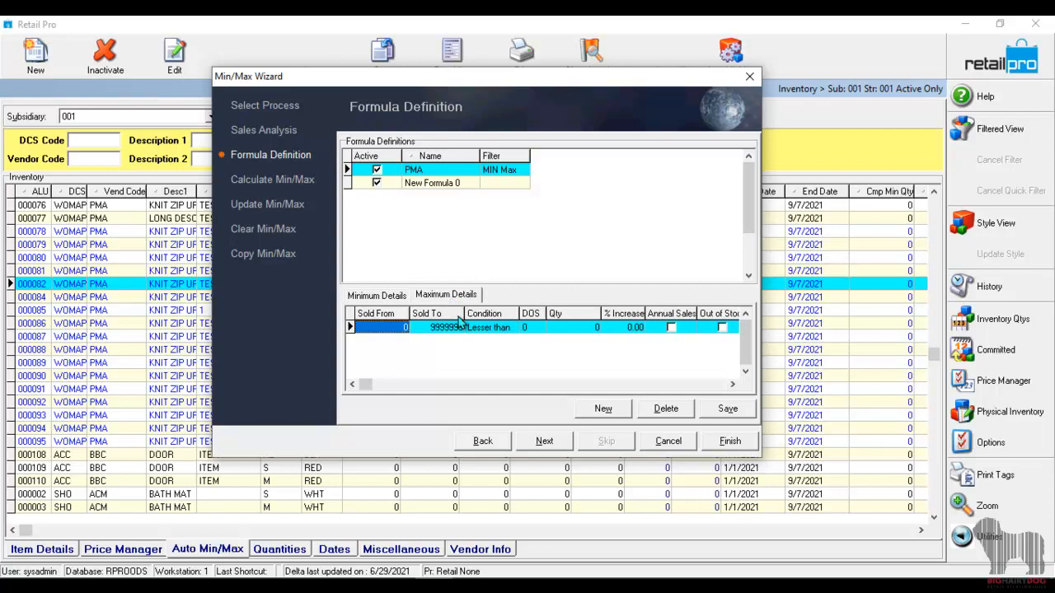
click(519, 328)
click(512, 328)
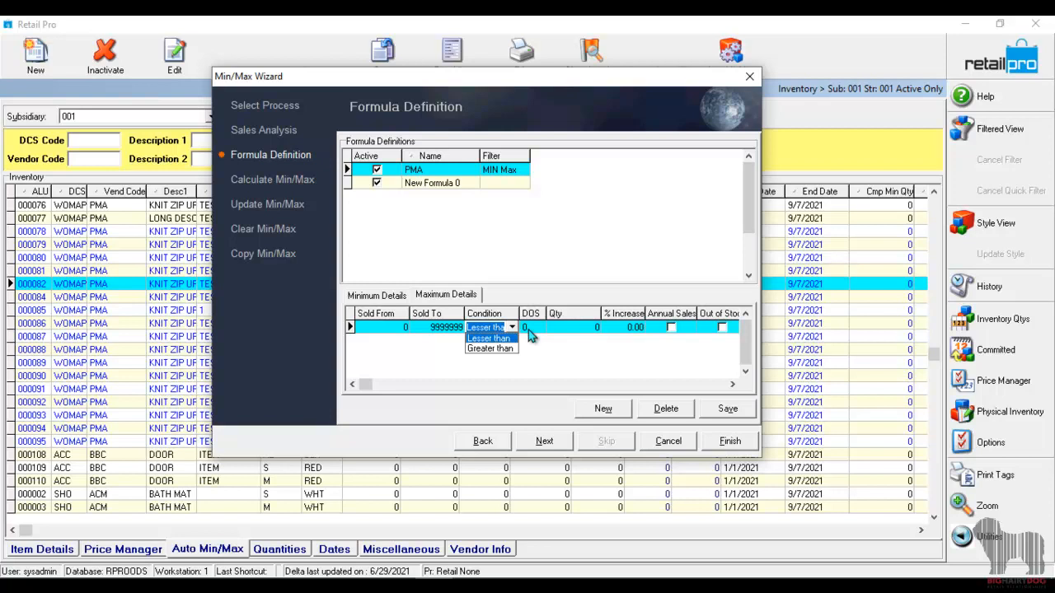
click(494, 349)
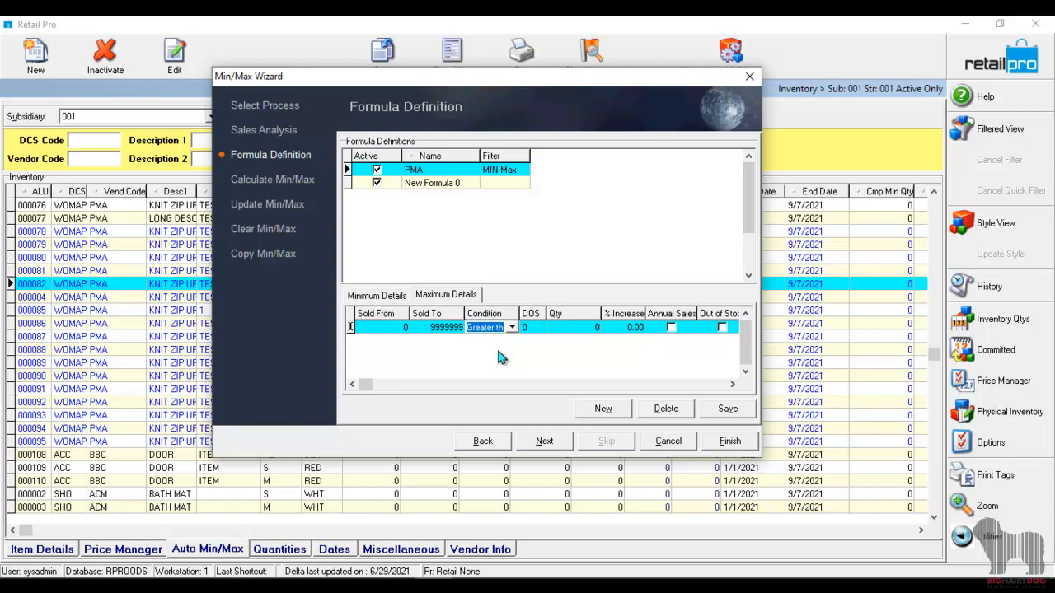
click(531, 327)
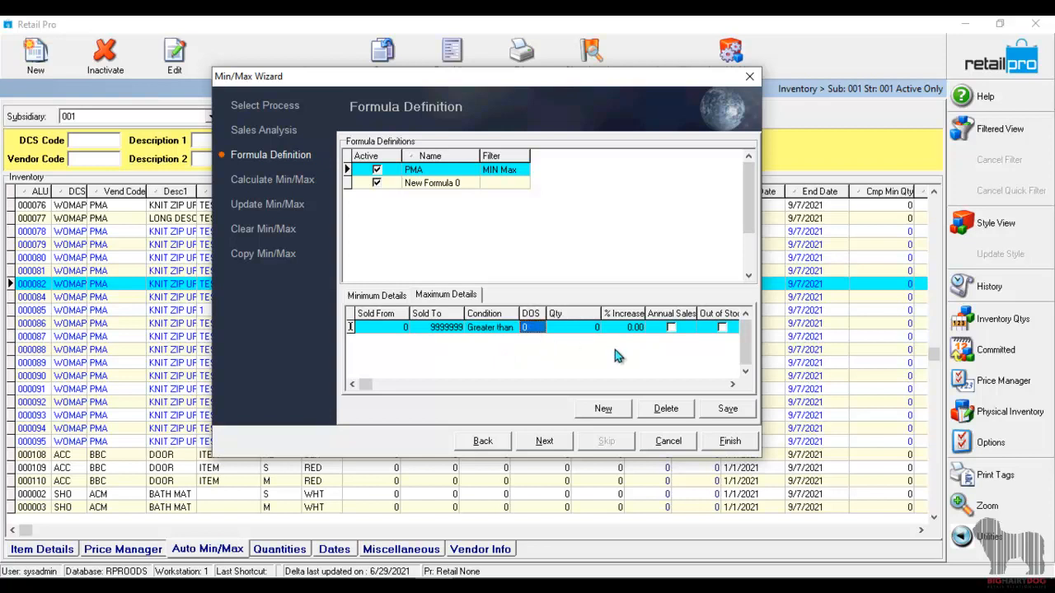
text(14)
key(Tab)
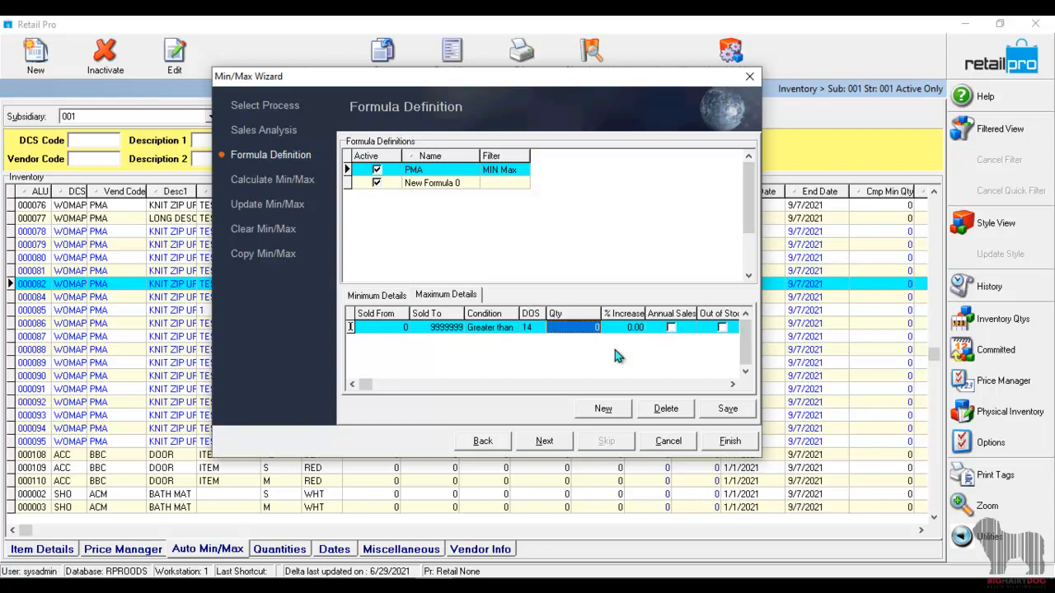
text(8)
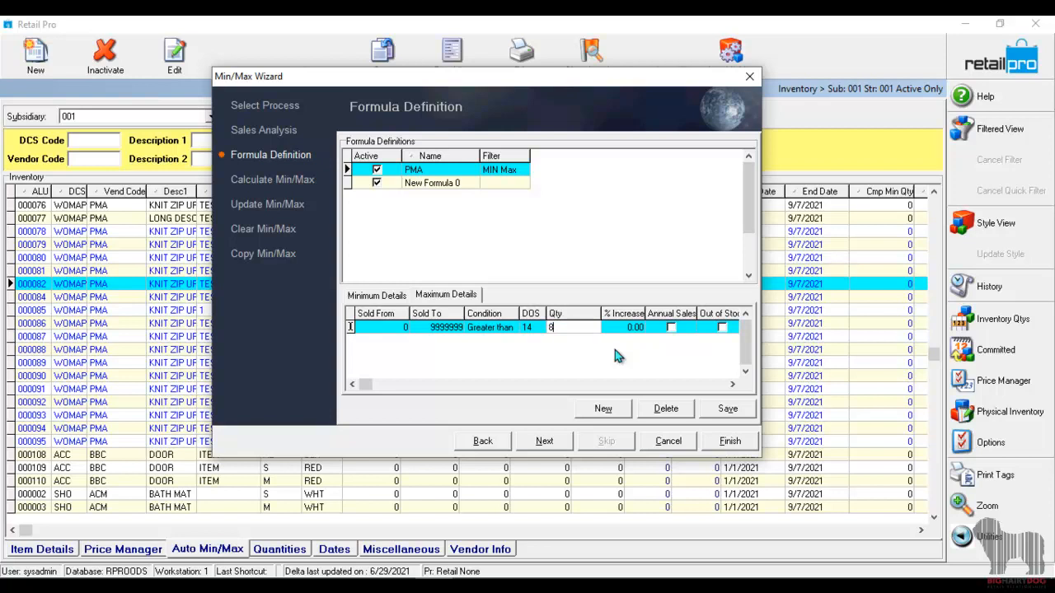
Review the remaining fields of the maximum details and compare the PMA formula's minimum and maximum rules.
key(Tab)
key(Tab)
key(Tab)
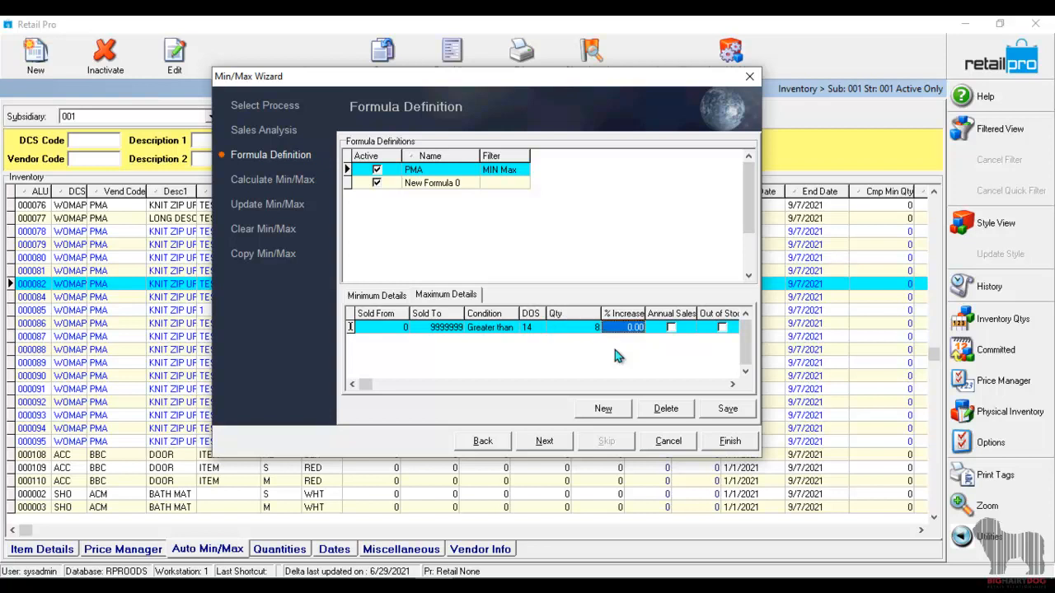
key(shift+Tab)
key(shift+Tab)
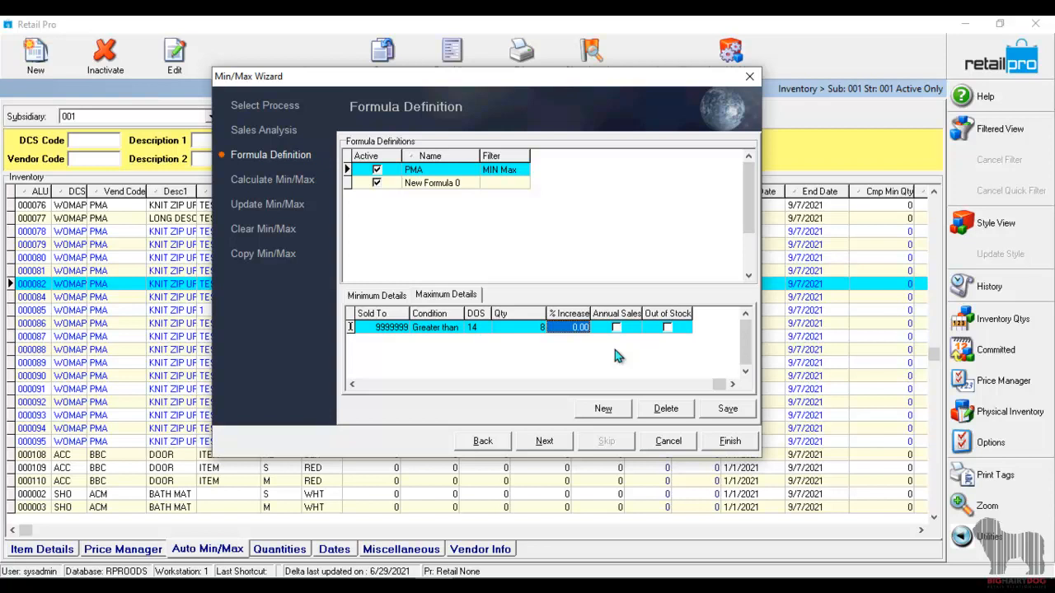
key(shift+Tab)
key(shift+Tab)
key(shift+Tab)
key(shift+Tab)
key(shift+Tab)
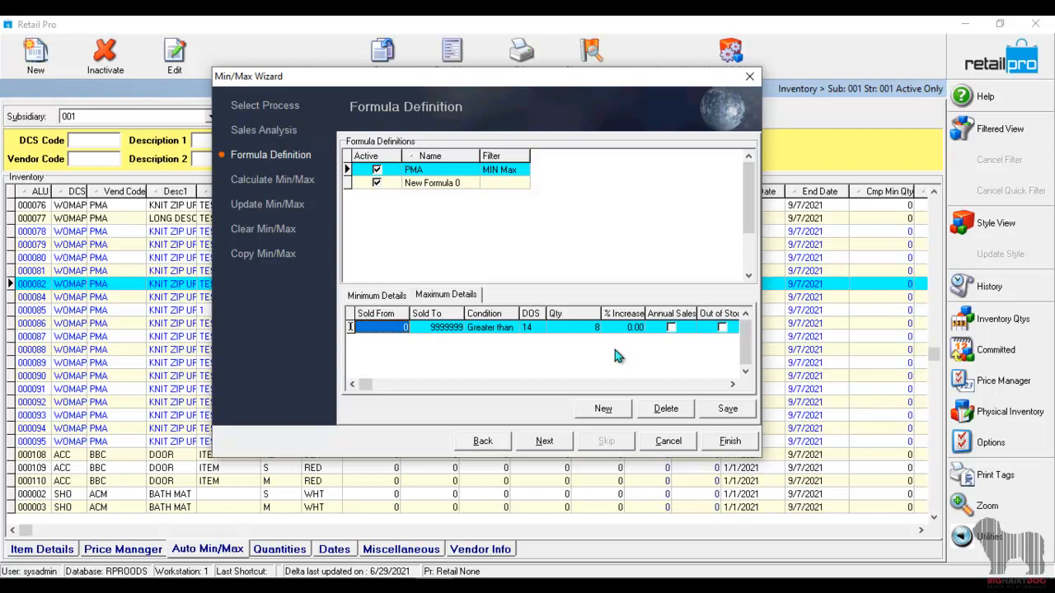
click(376, 295)
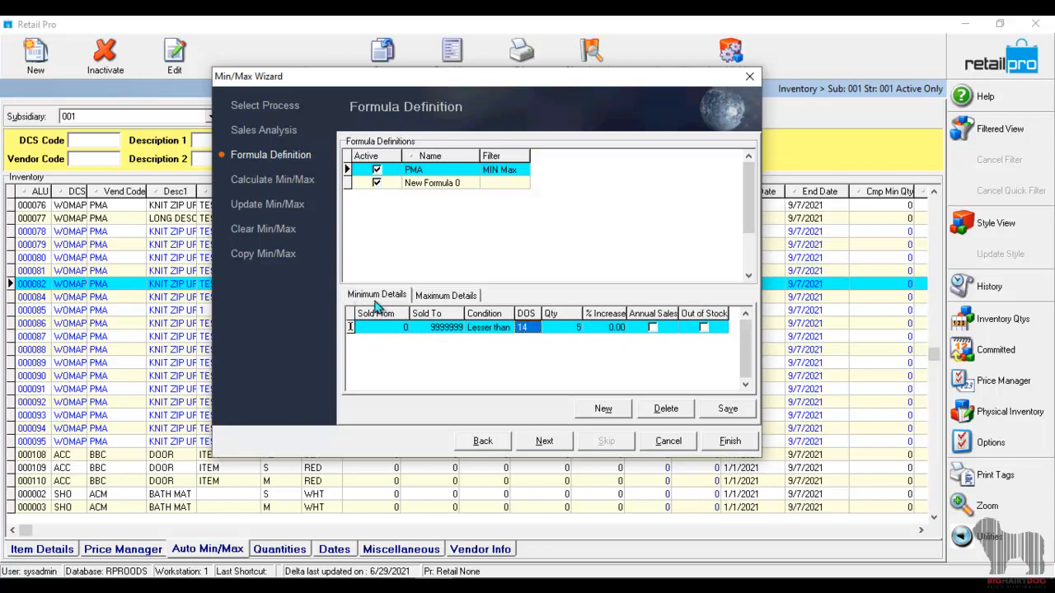
click(449, 295)
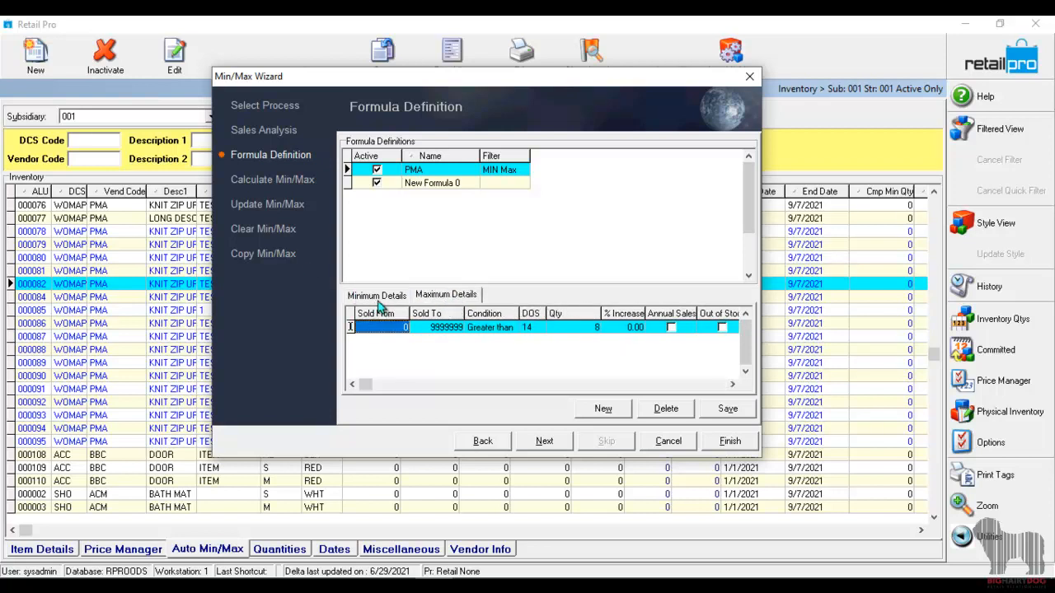
click(378, 295)
click(464, 298)
Save the PMA formula and continue to the Min/Max calculation stage of the wizard.
click(449, 173)
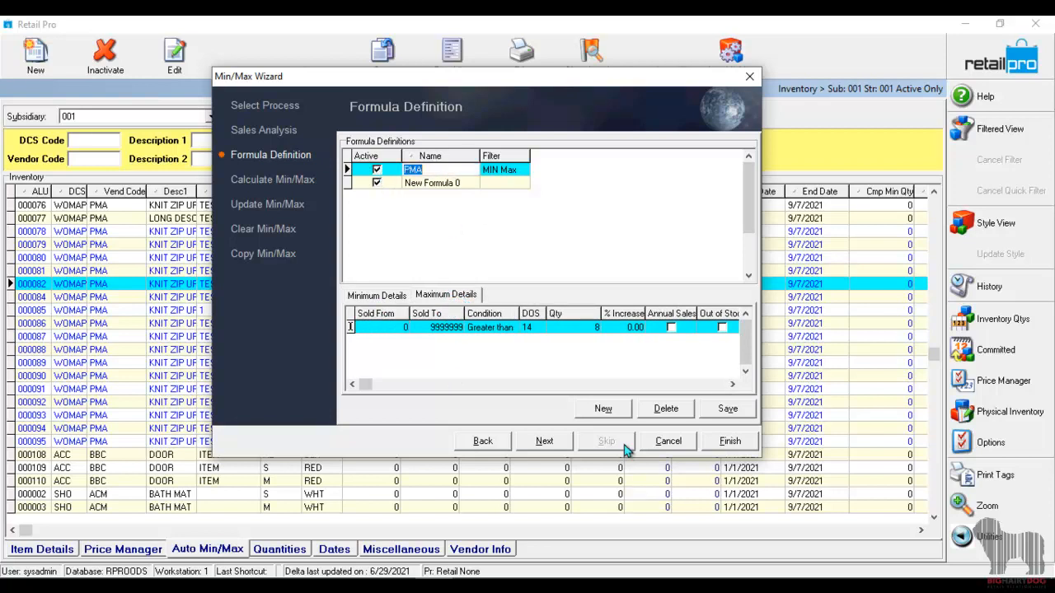
click(726, 412)
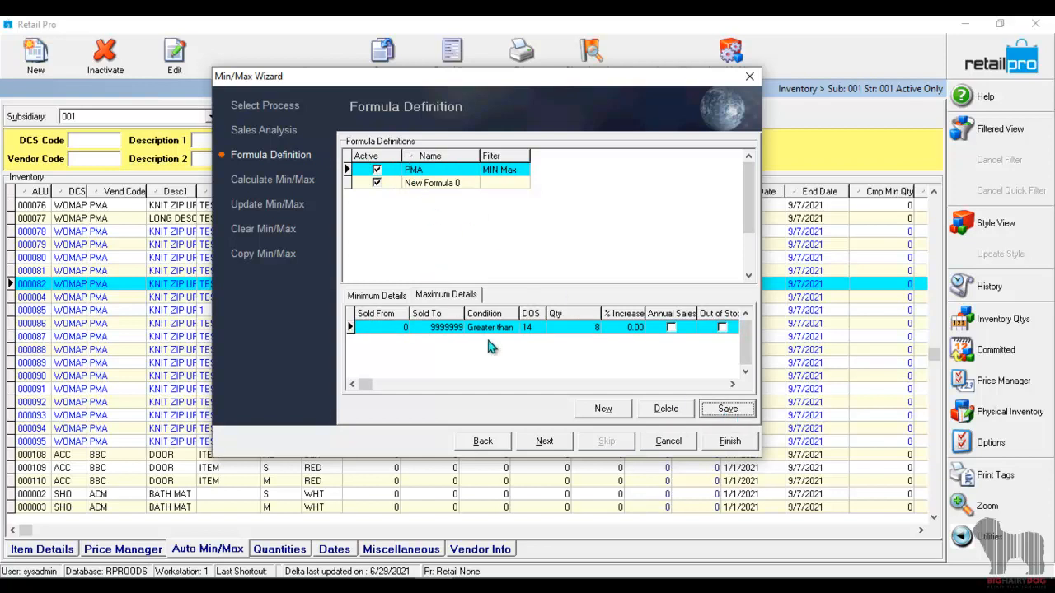
click(546, 443)
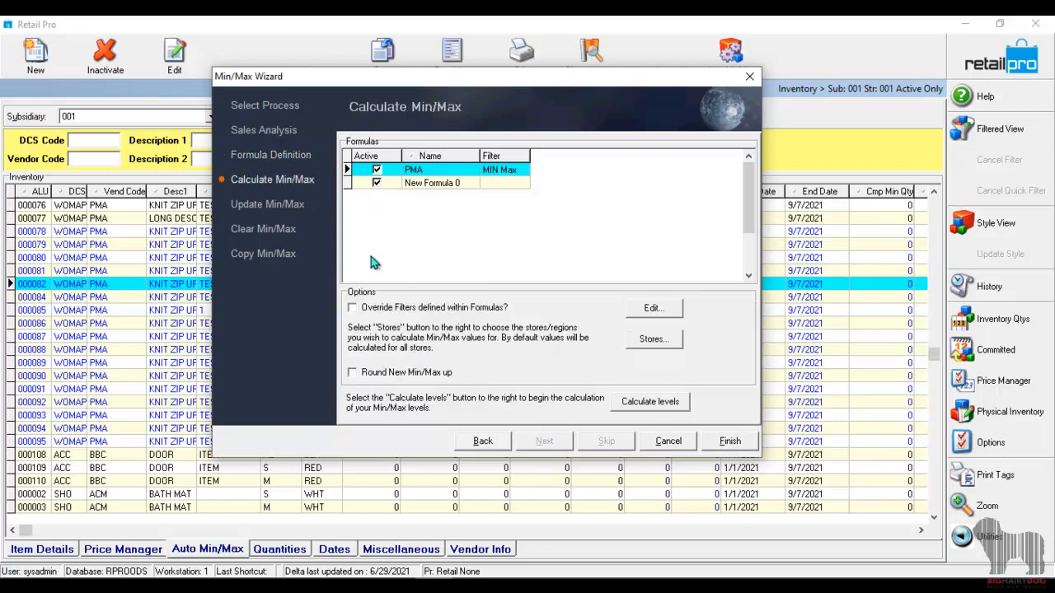
Deactivate New Formula 0 for the calculation, keeping PMA with its MIN Max filter as the active formula.
click(377, 183)
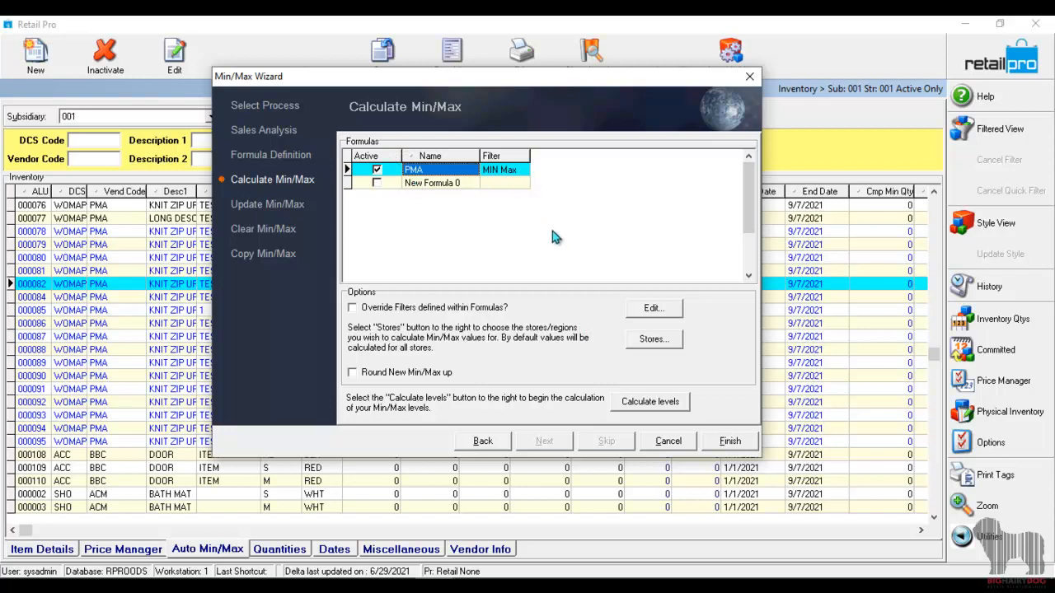
click(525, 171)
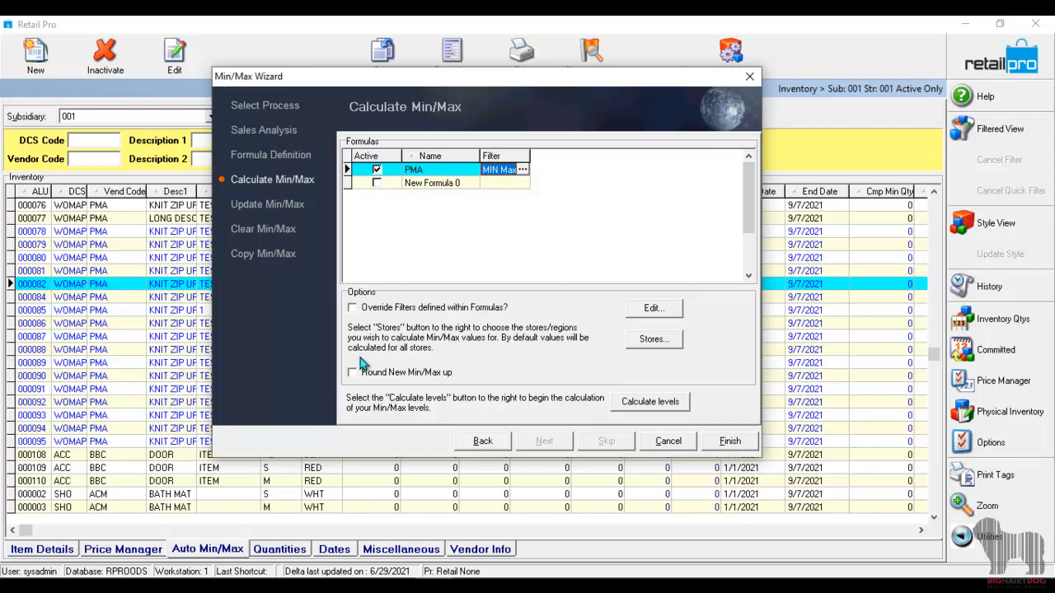
Try overriding the filters defined within the formulas, view the MIN Max filter criteria, and turn the override back off.
click(389, 307)
click(660, 310)
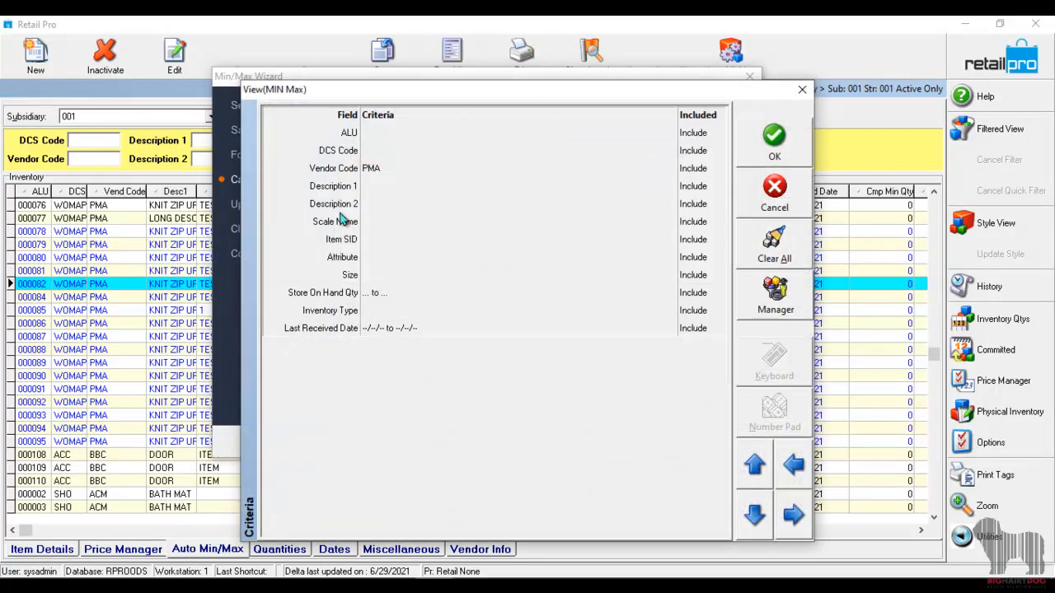
click(801, 89)
click(355, 307)
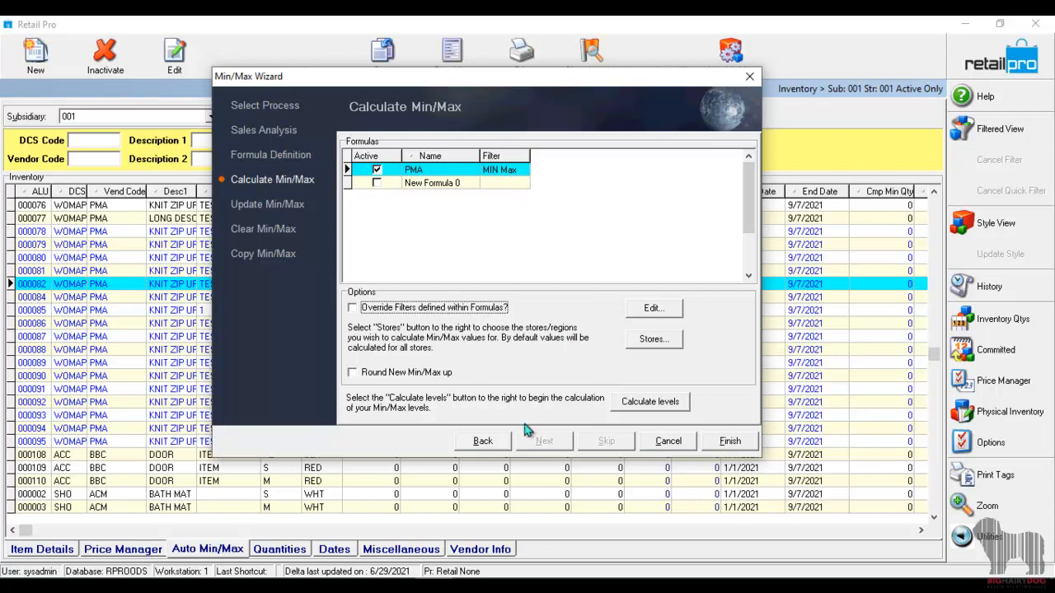
Calculate the levels with new Min/Max values rounded up, and finish the wizard, saving the settings.
click(427, 375)
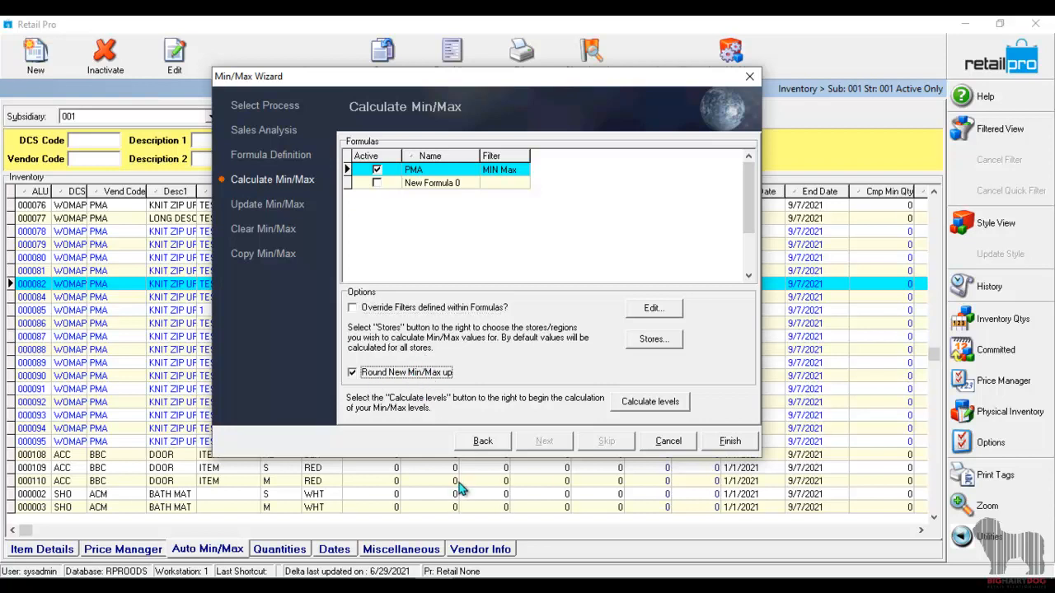
click(649, 403)
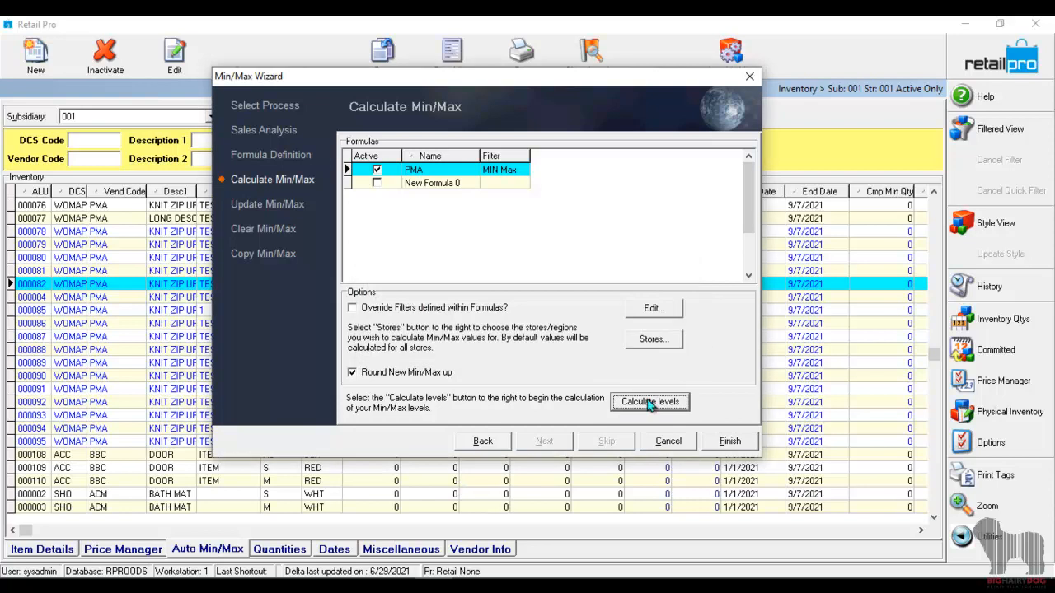
click(729, 443)
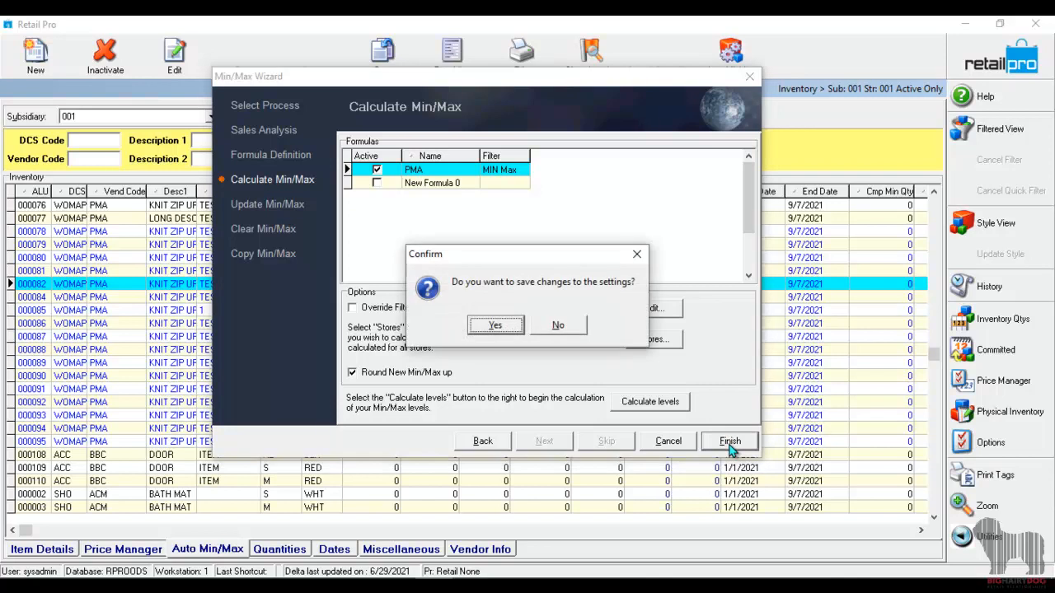
click(493, 326)
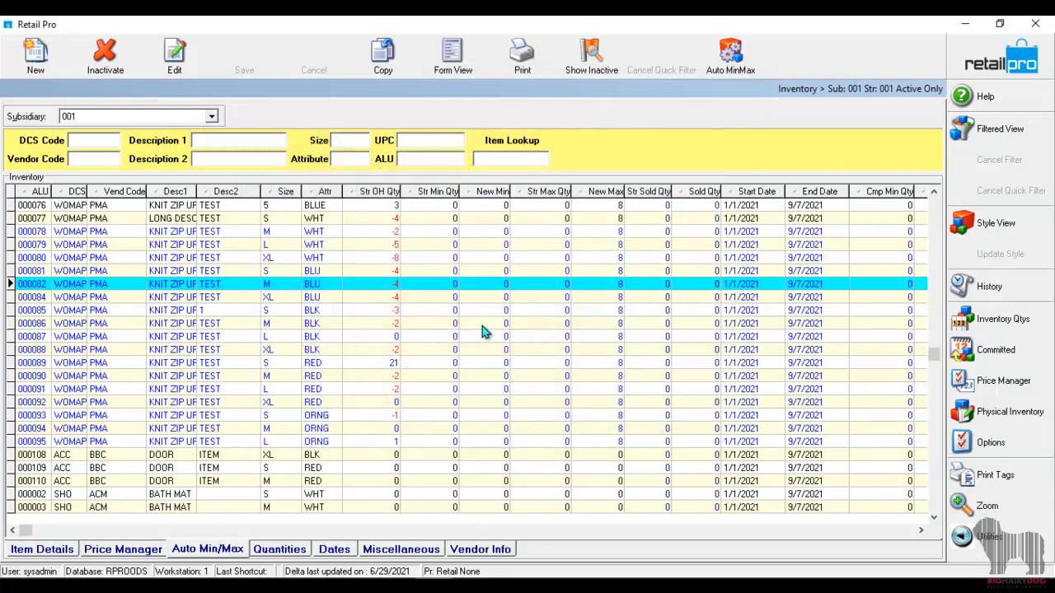
Examine the proposed New Min and New Max values of the PMA vendor items in the inventory list.
click(504, 233)
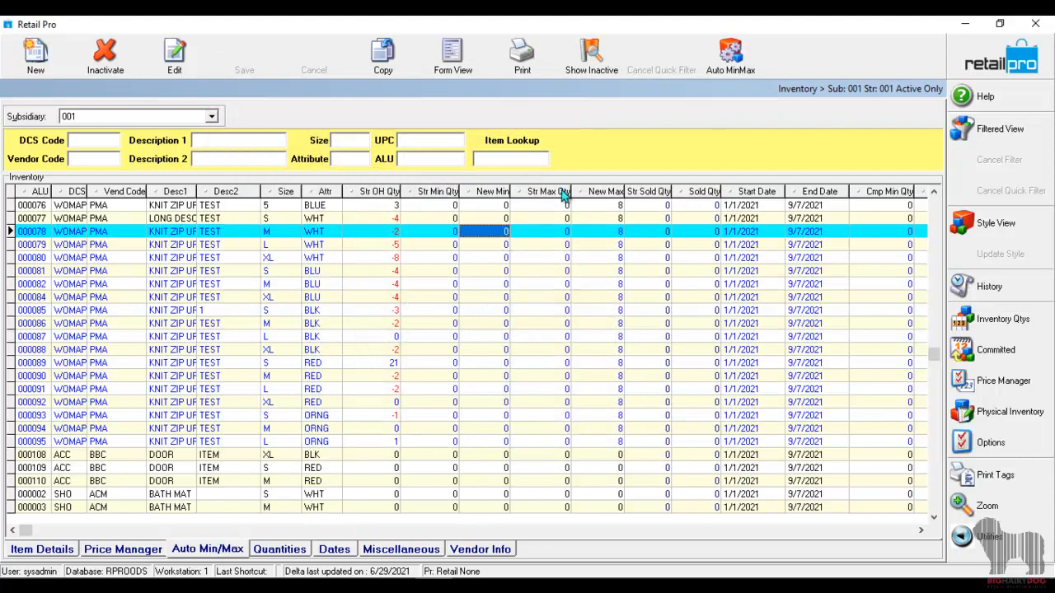
click(506, 310)
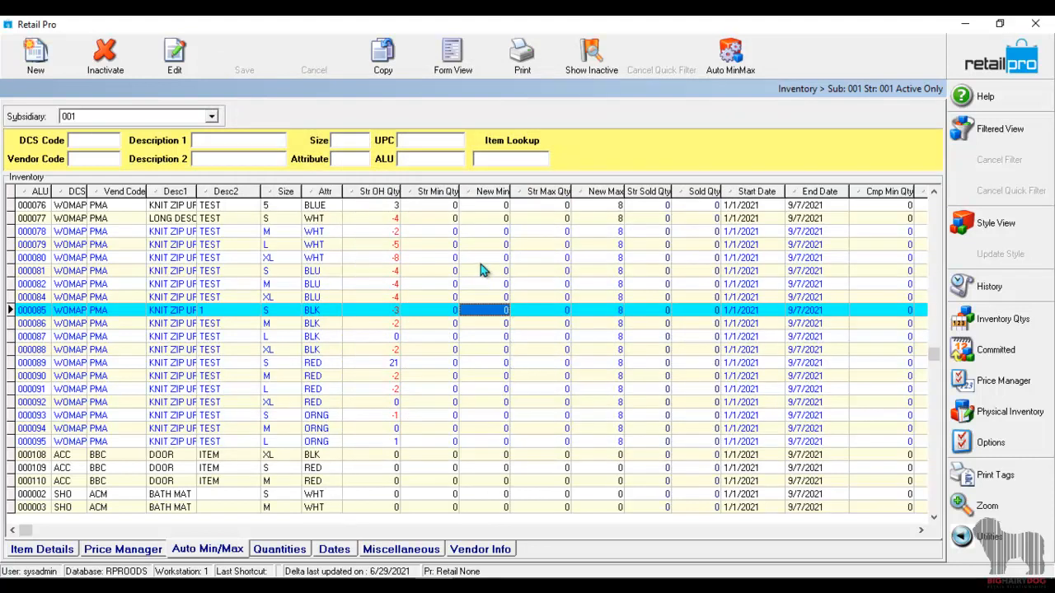
click(503, 208)
click(484, 364)
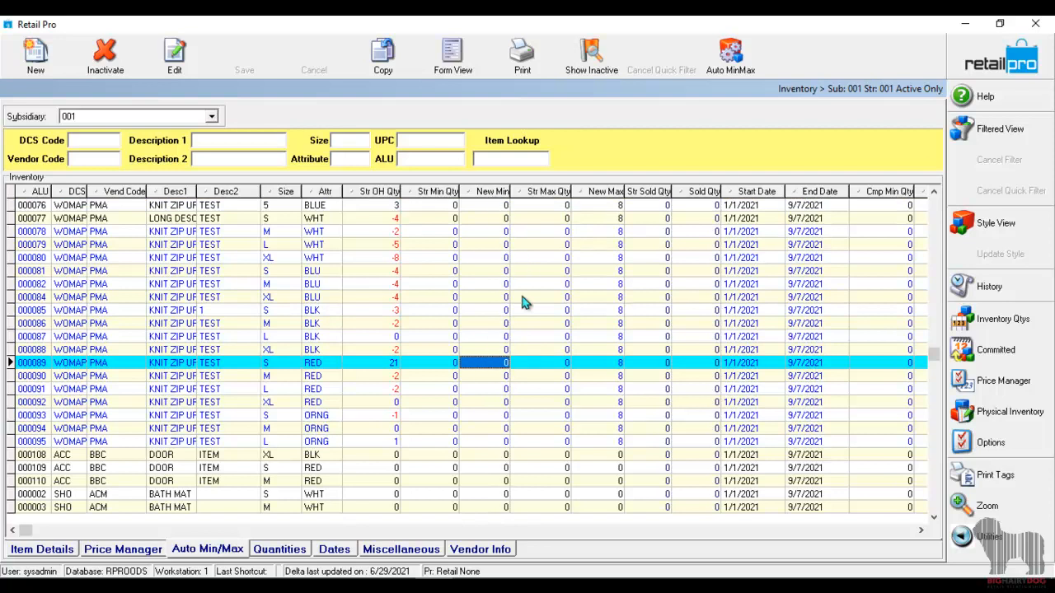
click(608, 300)
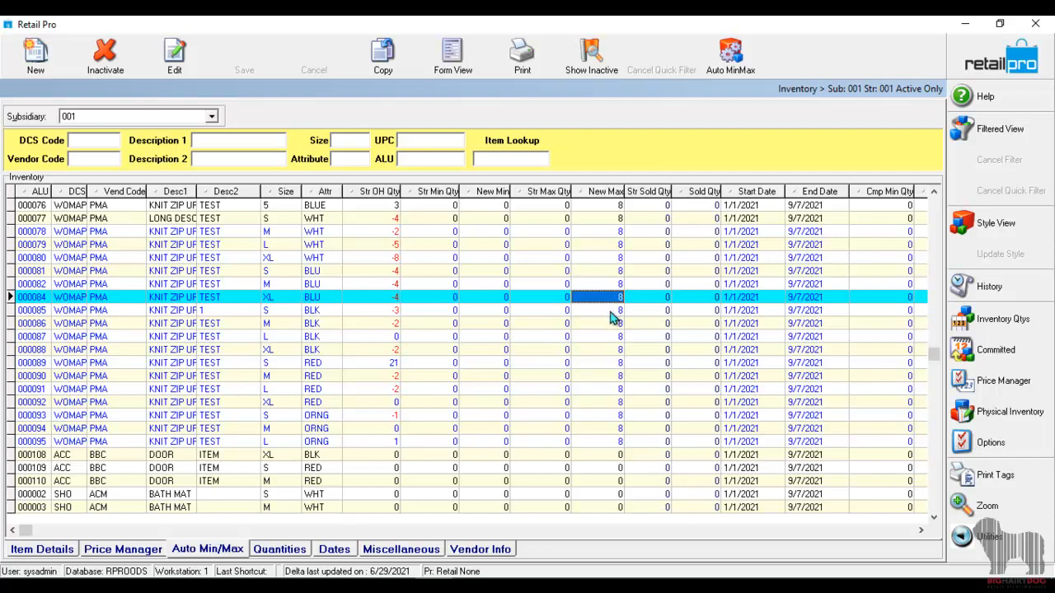
click(612, 311)
key(Down)
key(Down)
key(Down)
key(Down)
key(Down)
key(Down)
key(Down)
key(Down)
key(Down)
key(Down)
key(Down)
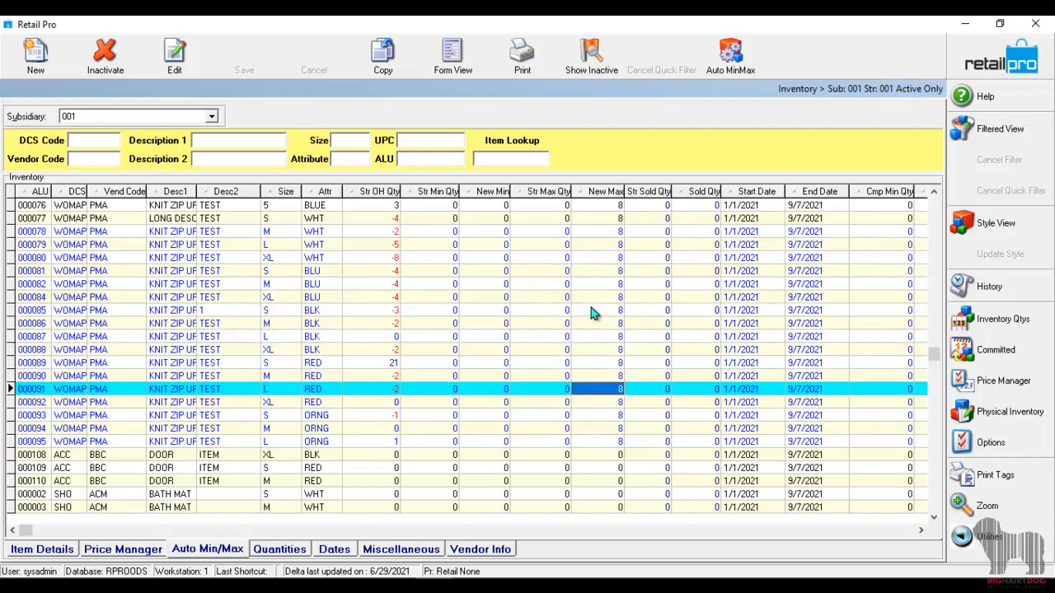
click(488, 249)
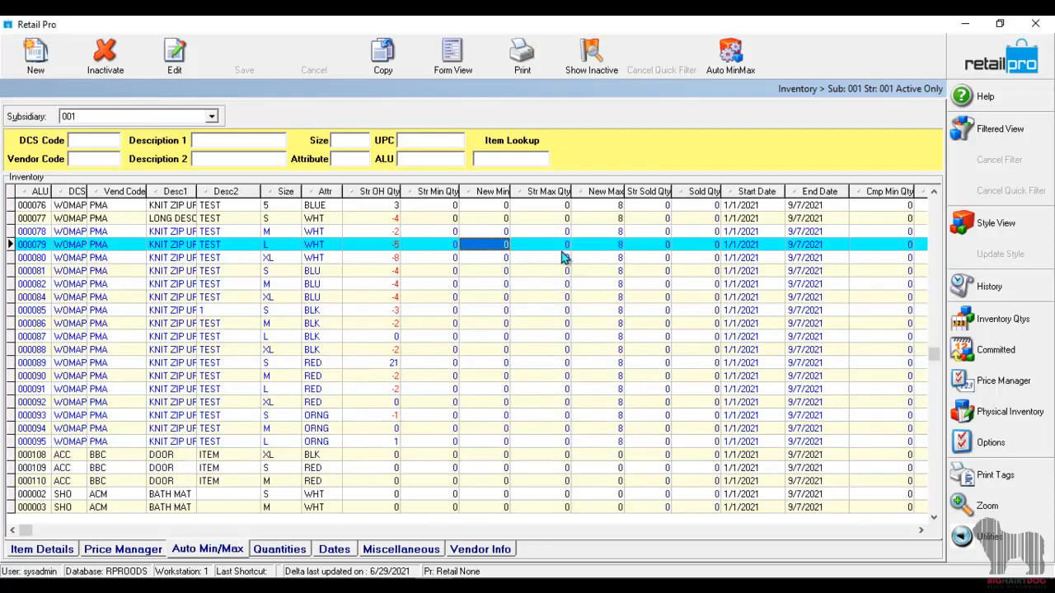
click(608, 258)
Set New Min to 2 for items 000079, 000080, 000081 and 000082, and save the changes.
click(490, 258)
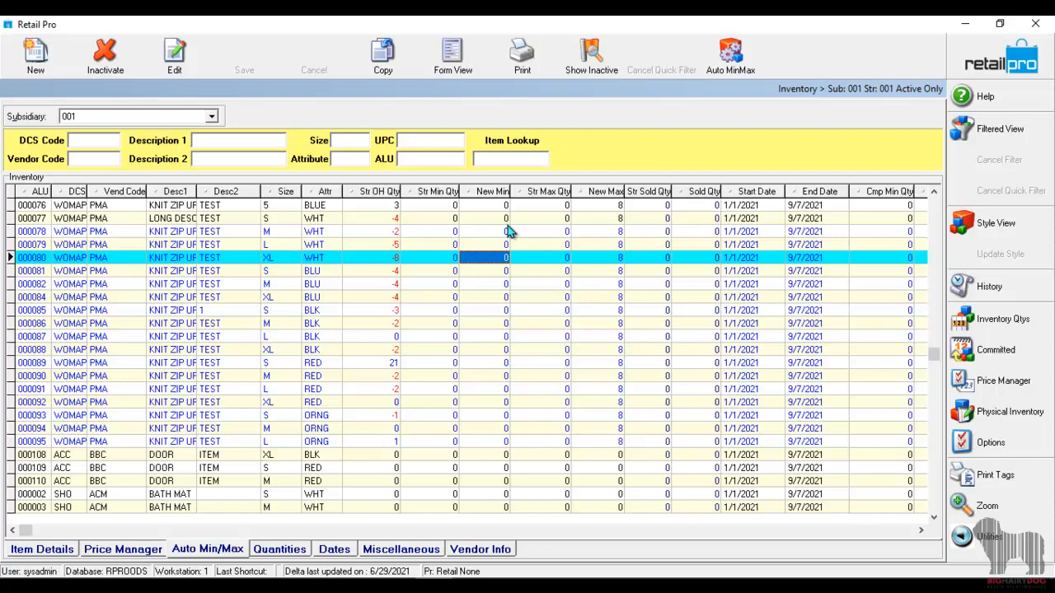
key(Up)
text(2)
key(Down)
text(2)
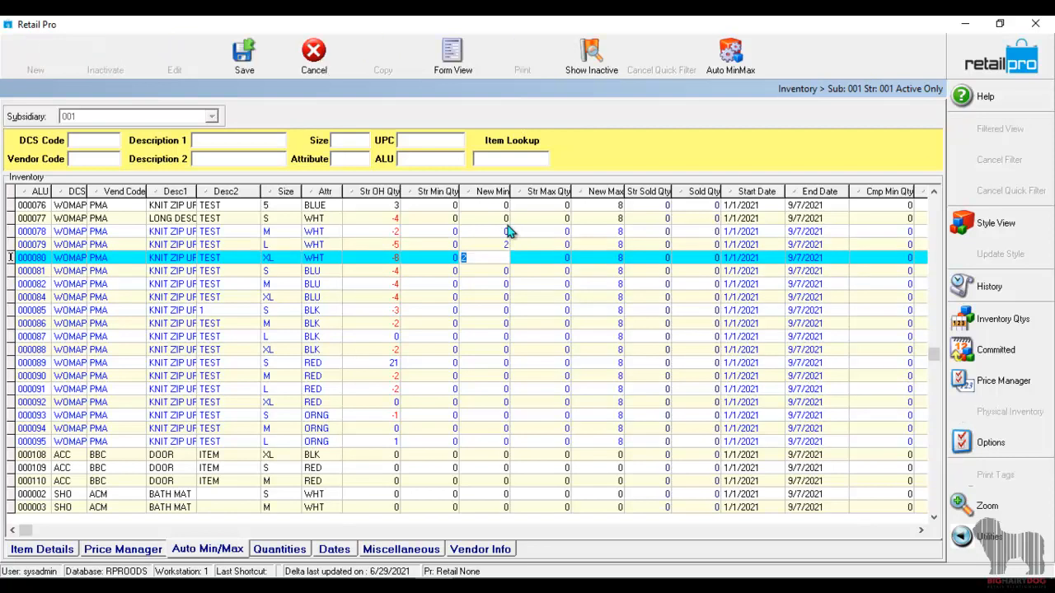
key(Down)
text(2)
key(Down)
text(2)
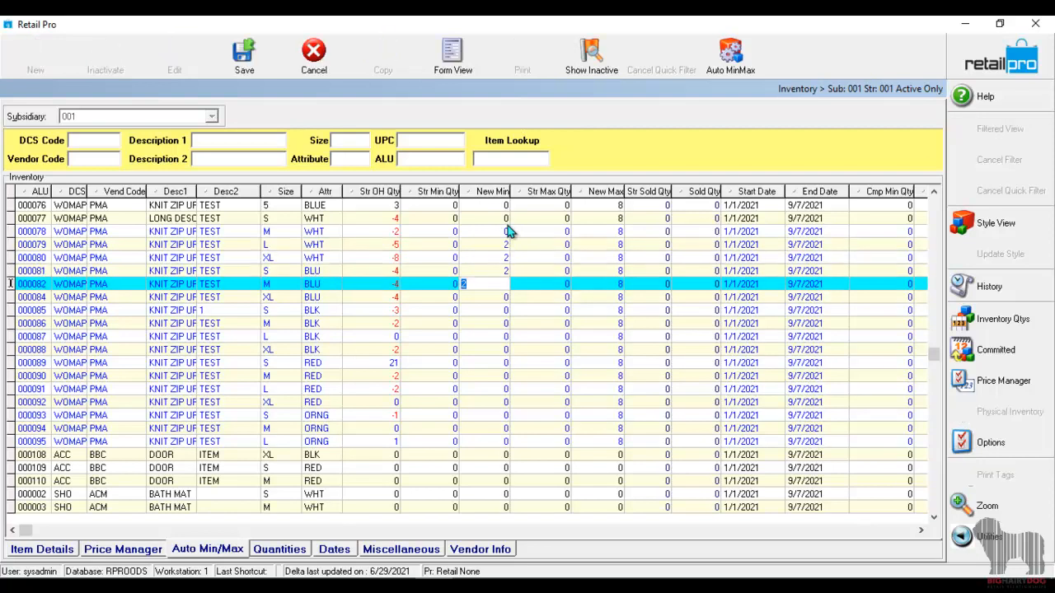
key(Up)
key(Up)
key(ctrl+s)
key(Up)
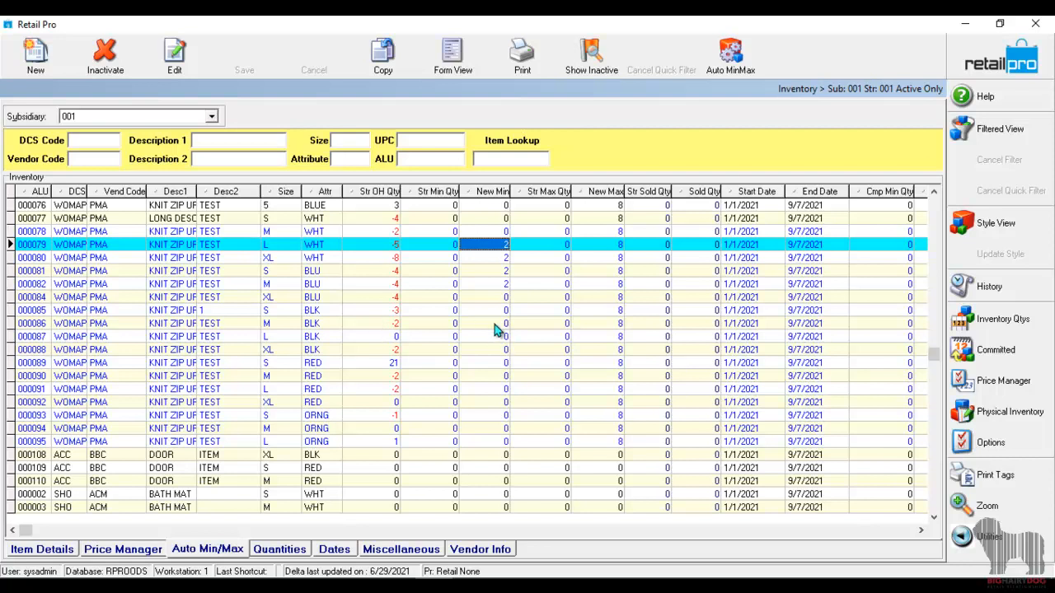
Set New Min to 2 for items 000084, 000085 and 000086.
click(505, 298)
text(2)
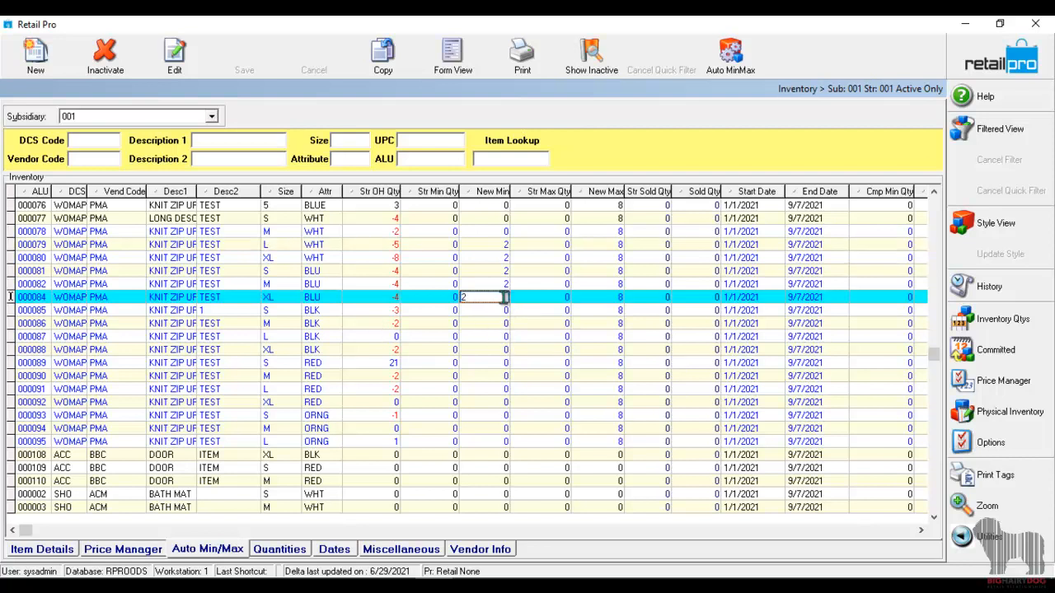
key(Down)
text(2)
key(Down)
text(2)
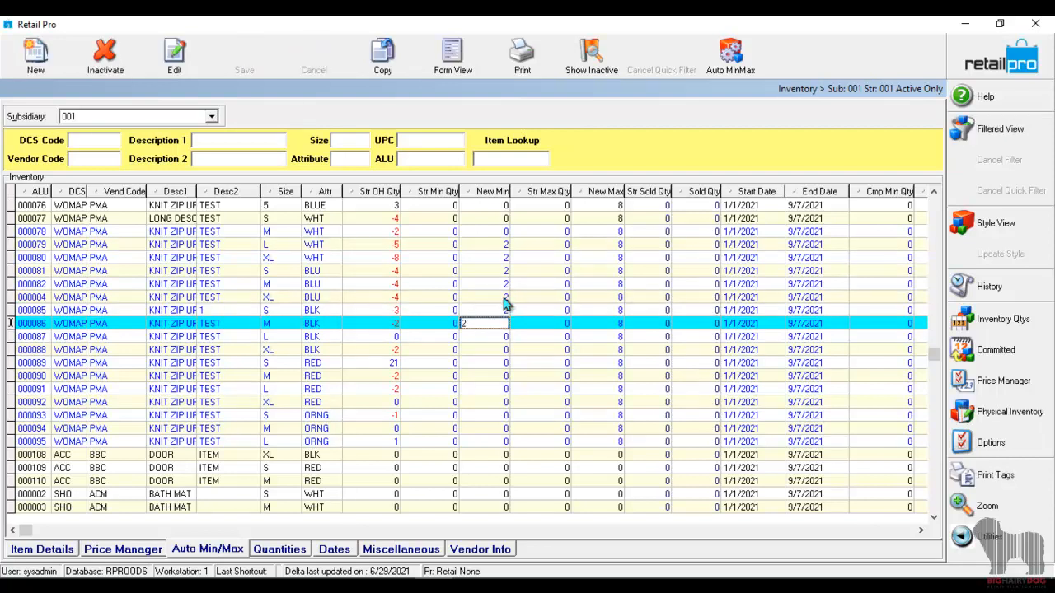
key(Up)
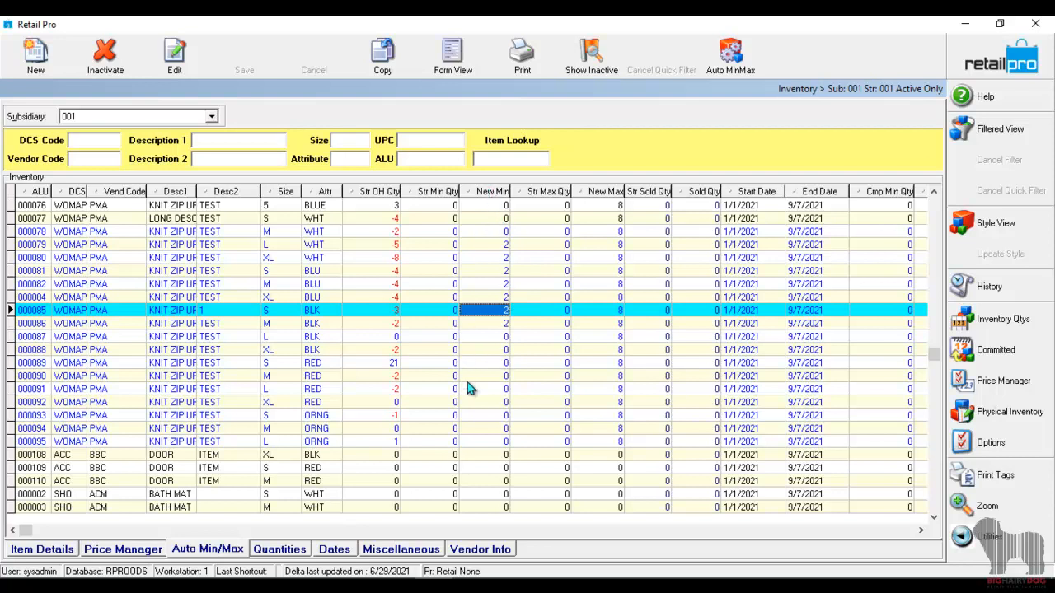
Reopen the Min/Max Wizard and start its Update Min/Max process.
click(601, 337)
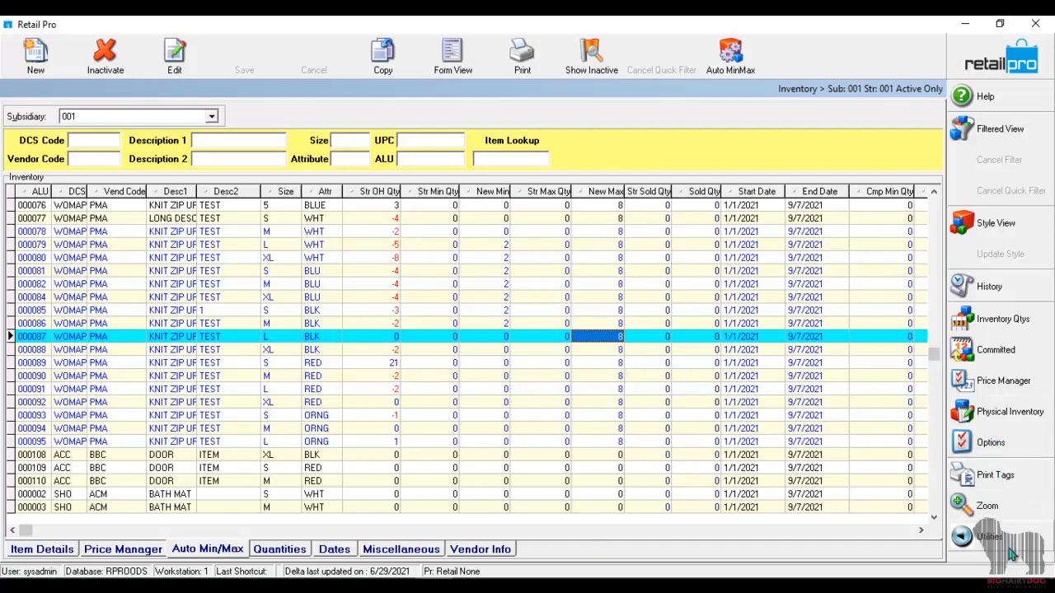
click(727, 57)
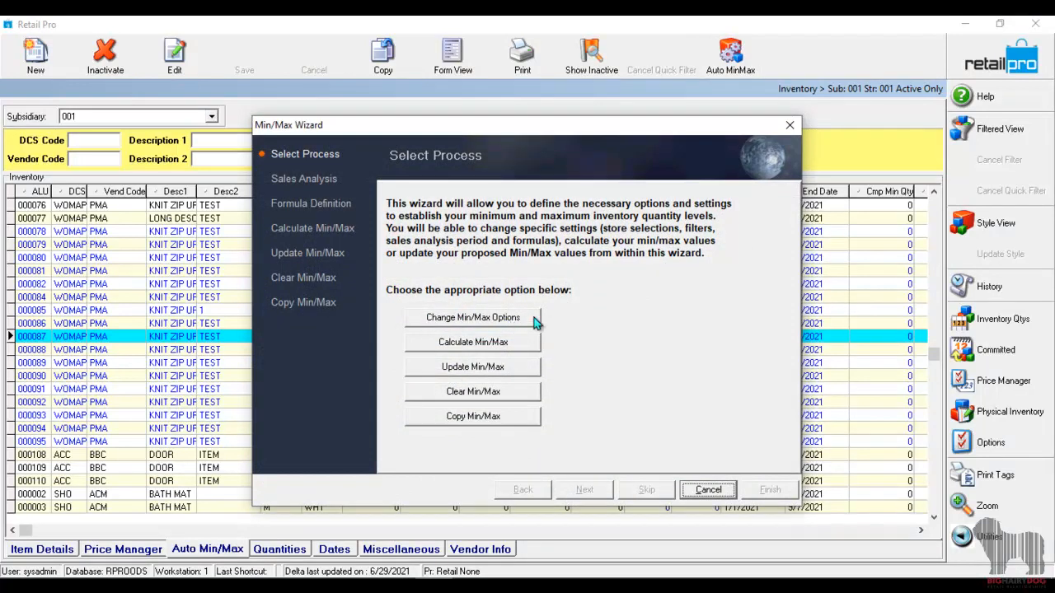
click(492, 372)
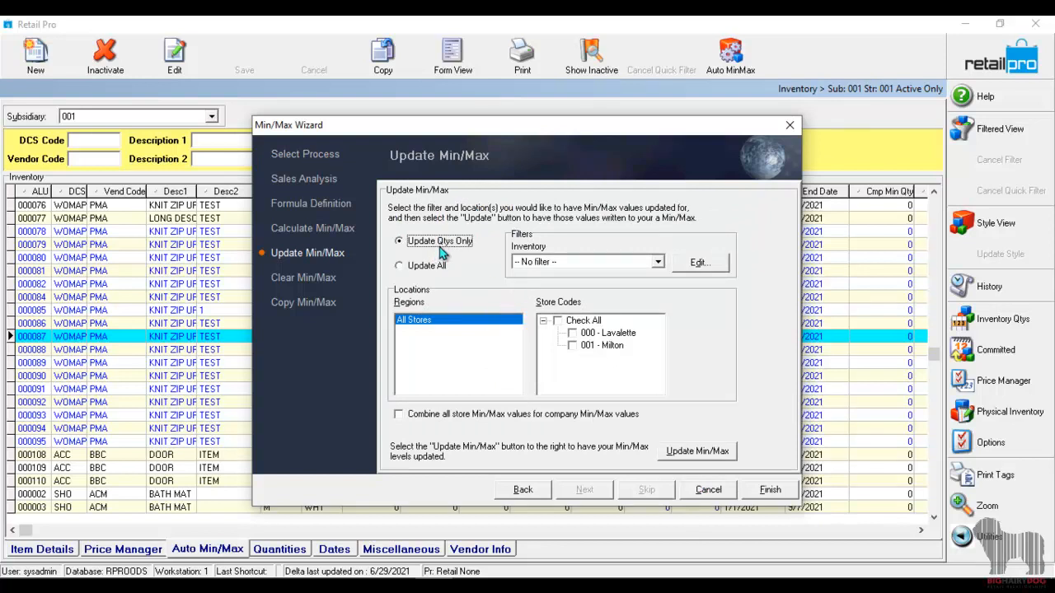
Compare the store and new Min/Max columns behind the wizard, try Update All, and return to Update Qtys Only.
drag(525, 134, 562, 371)
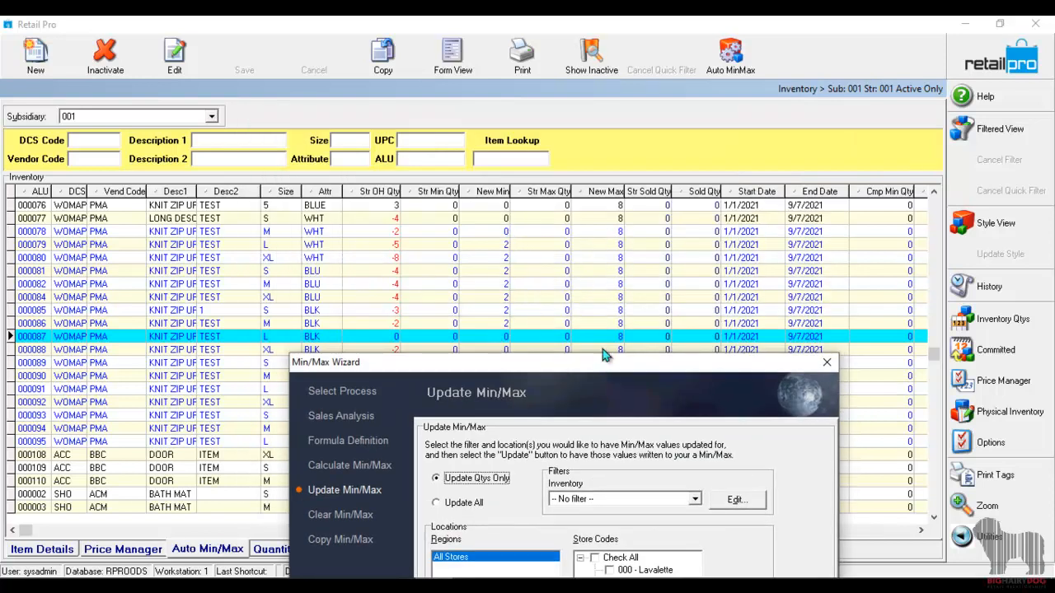
drag(603, 372, 585, 494)
click(449, 361)
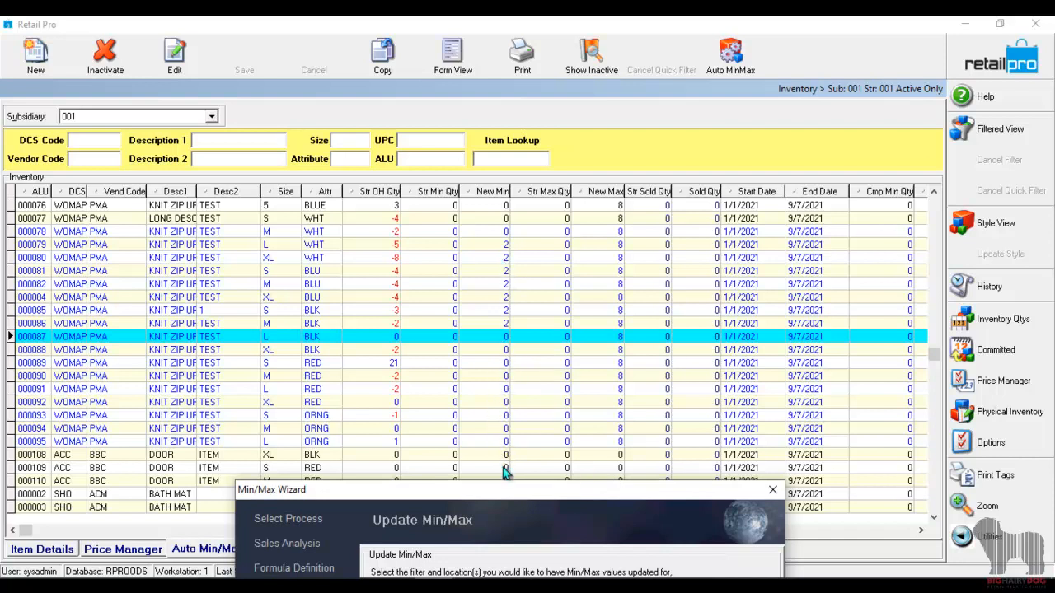
drag(565, 492, 589, 158)
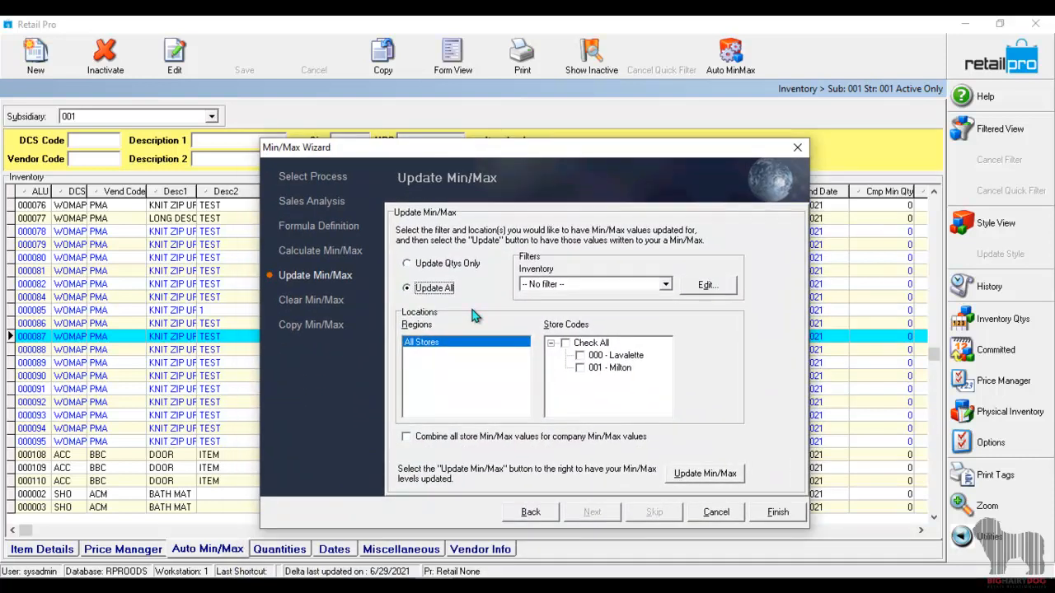
click(428, 262)
drag(576, 156, 567, 117)
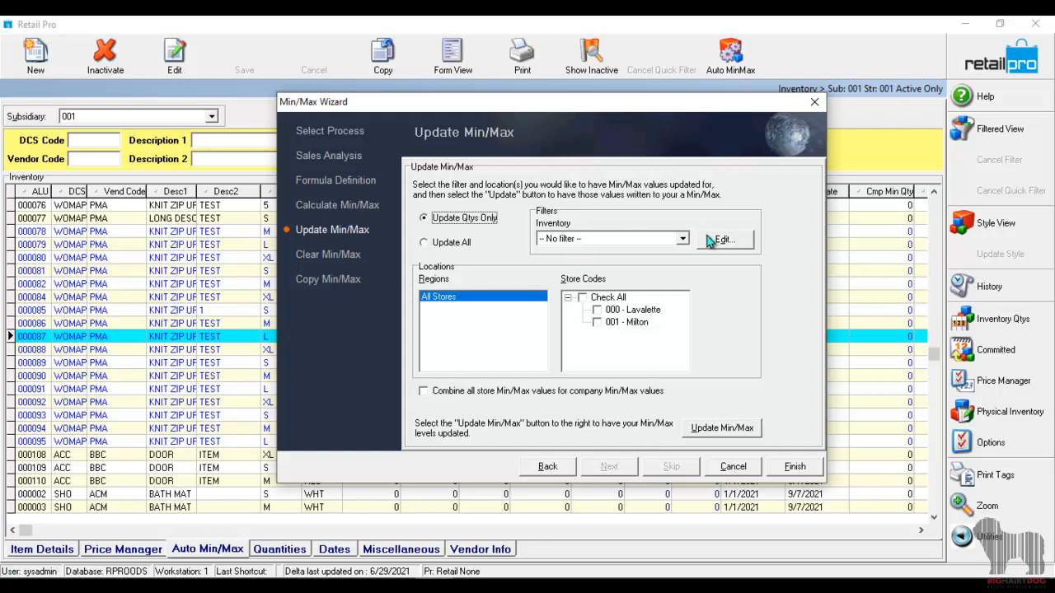
Update the Min/Max quantities for store 001 - Milton using the MIN Max inventory filter.
click(731, 240)
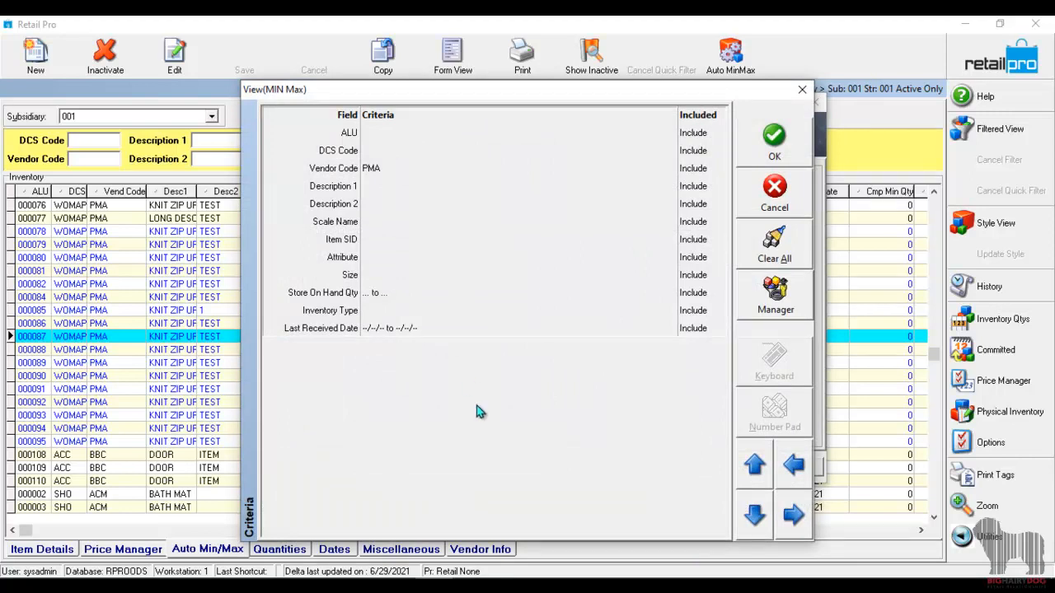
click(789, 142)
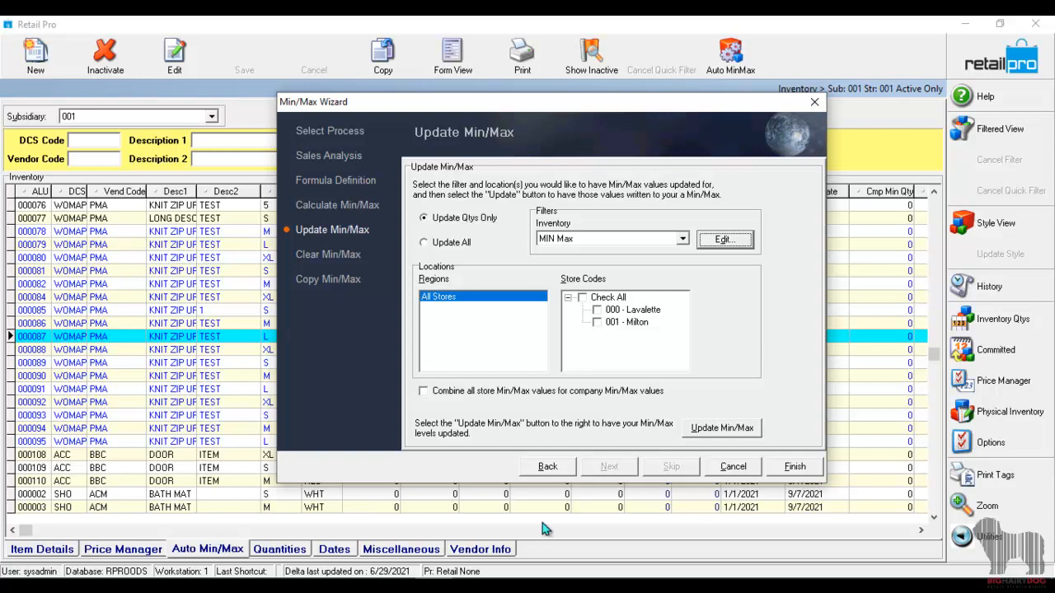
click(598, 323)
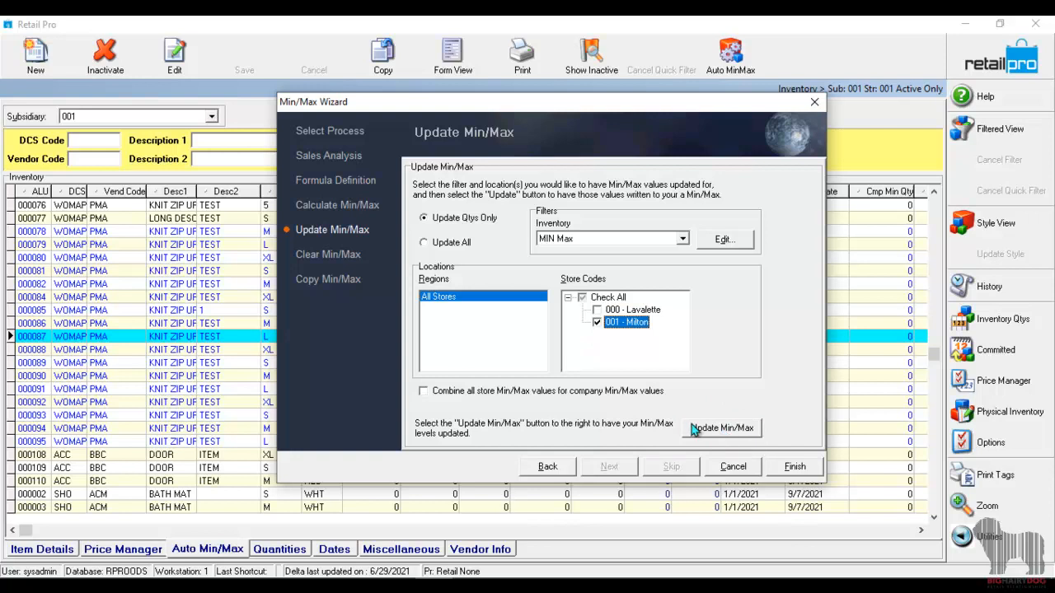
click(720, 434)
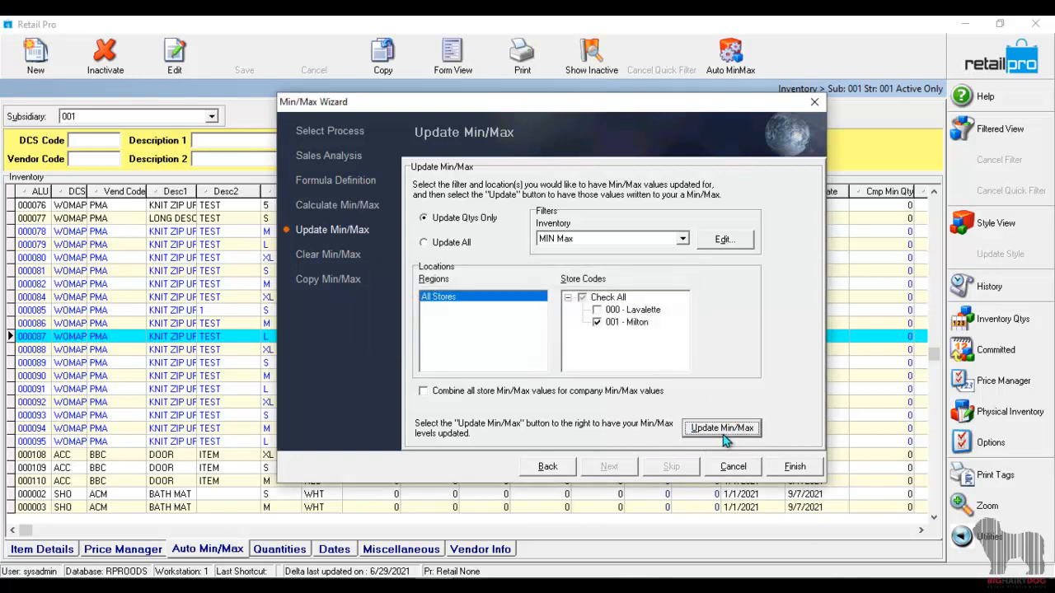
Check the updated store Min/Max quantities behind the wizard, and finish the wizard with its settings saved.
drag(700, 107, 609, 328)
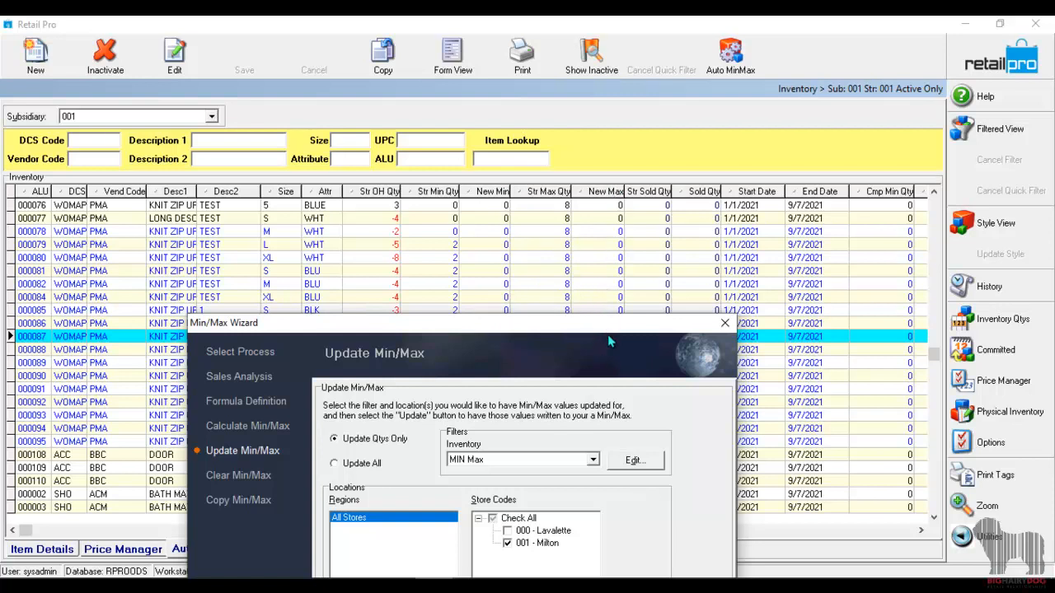
drag(597, 336, 639, 114)
mouse_move(705, 511)
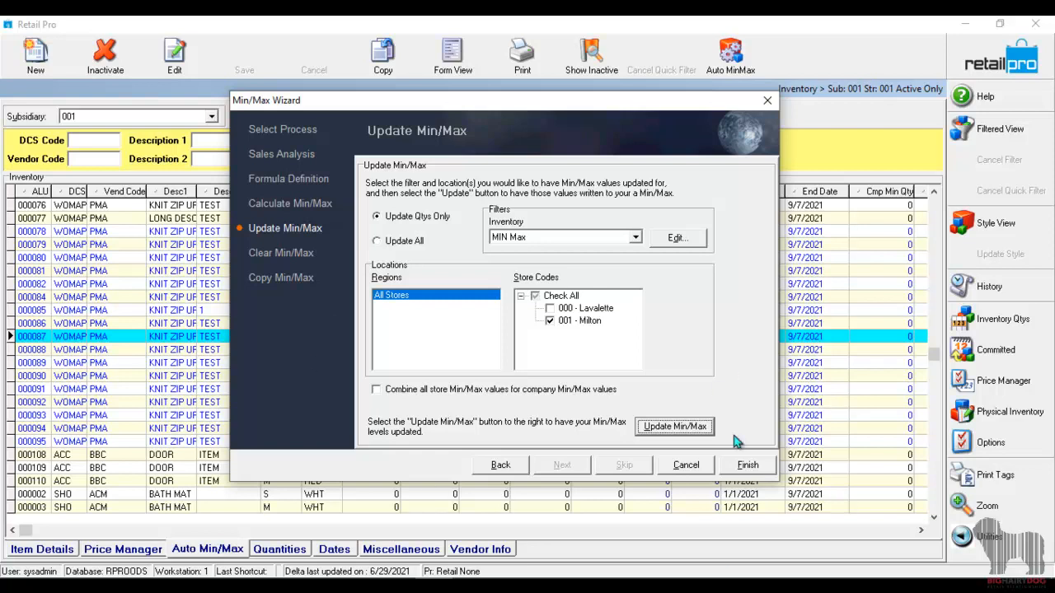
click(756, 474)
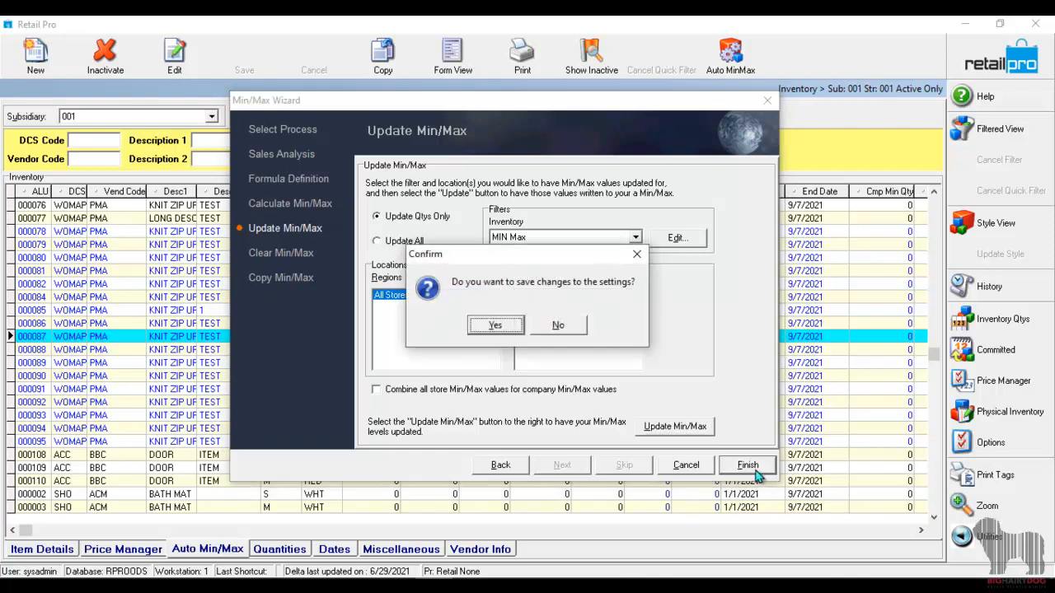
click(482, 330)
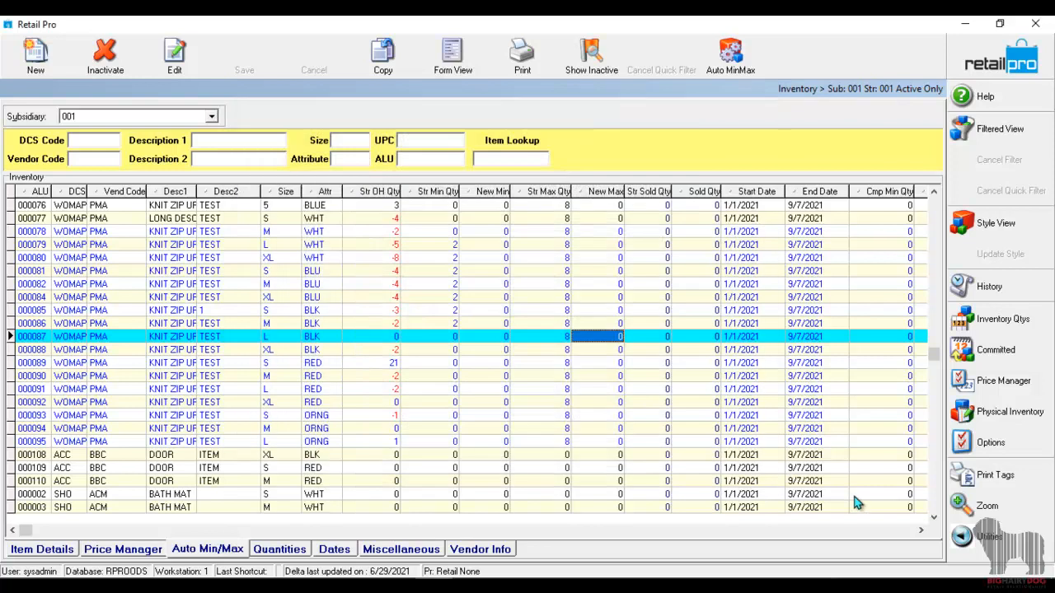
Set the store minimum quantity of item 000076 to 3 directly in the inventory list.
click(454, 258)
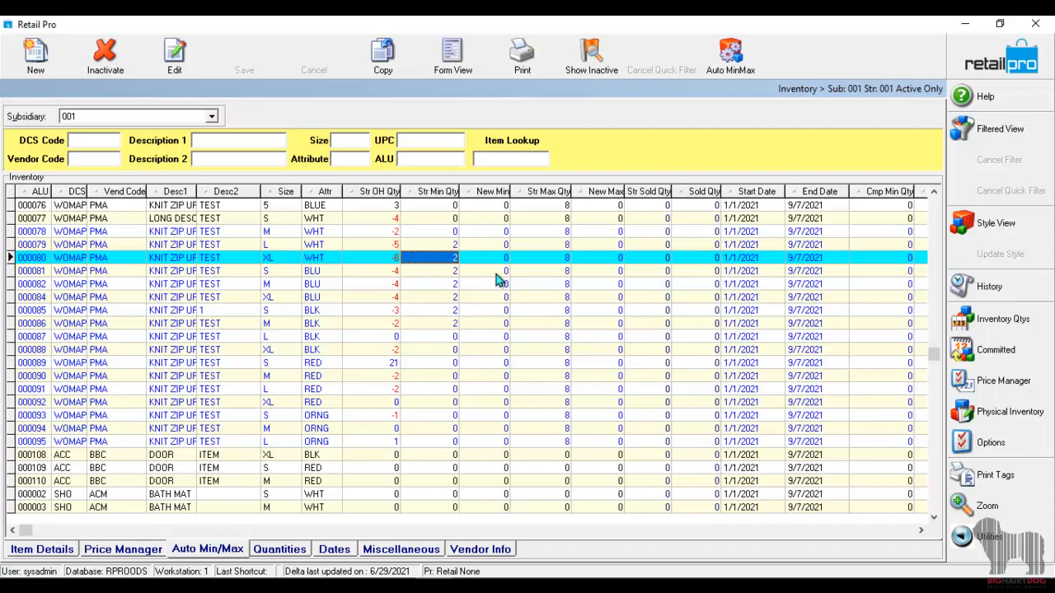
key(Up)
key(Up)
key(Up)
key(Up)
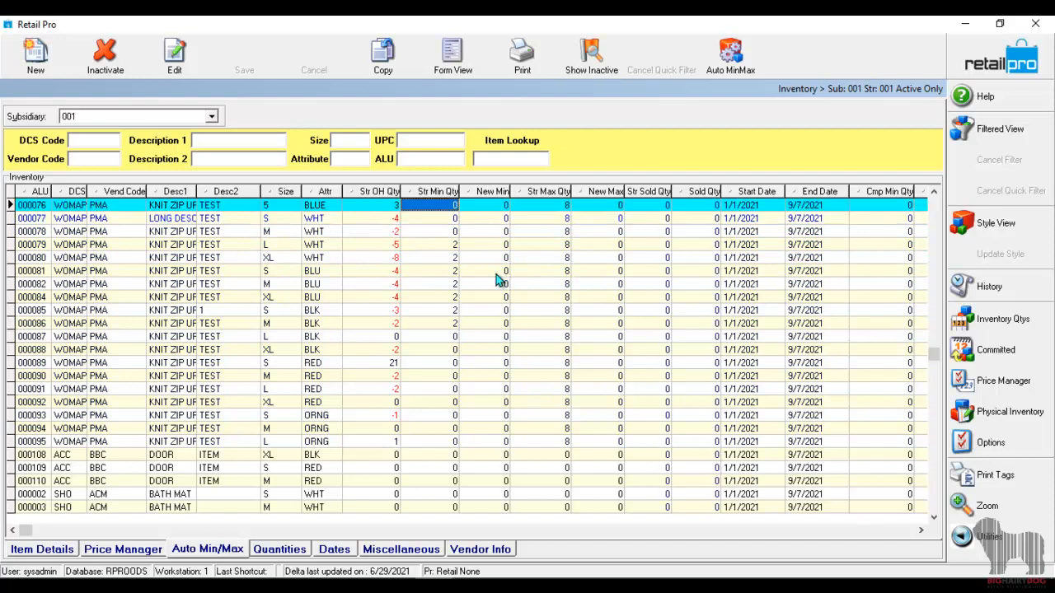
text(3)
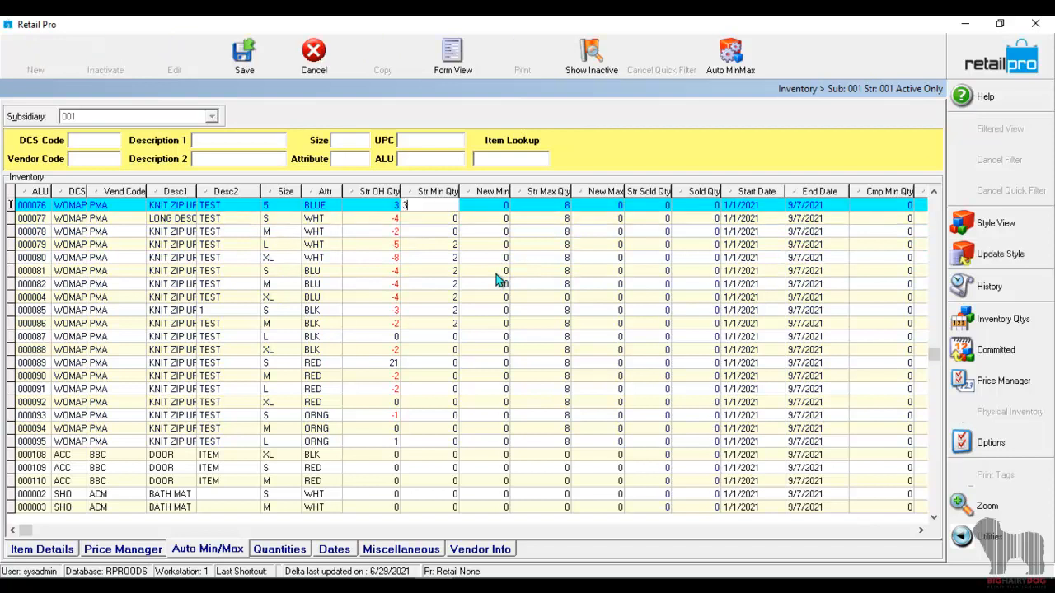
key(Down)
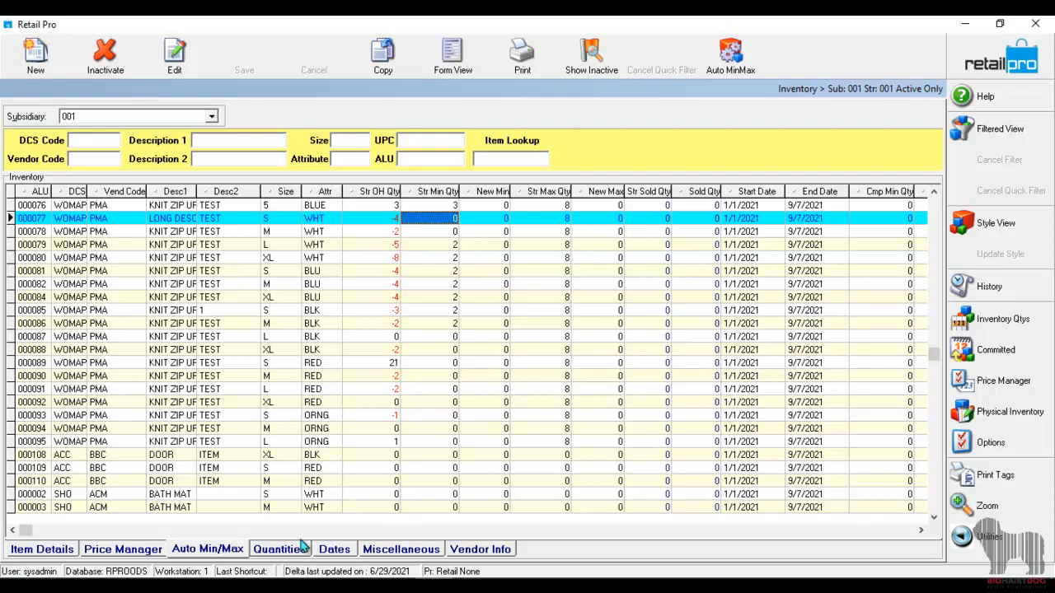
View the inventory quantities columns, and return to the Auto Min/Max columns at the store maximum quantity of item 000088.
click(301, 550)
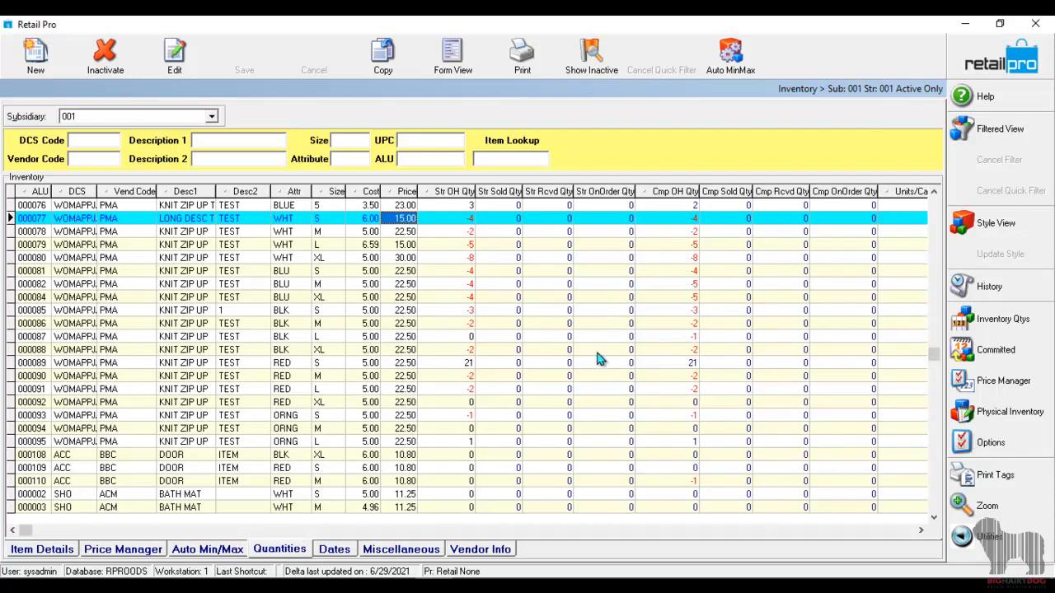
click(965, 23)
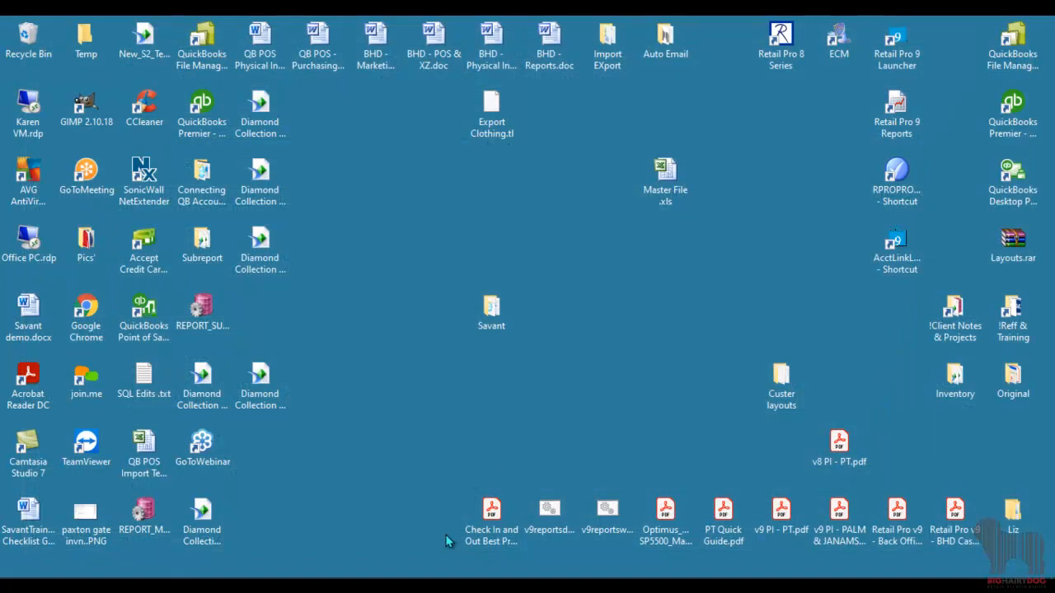
click(470, 586)
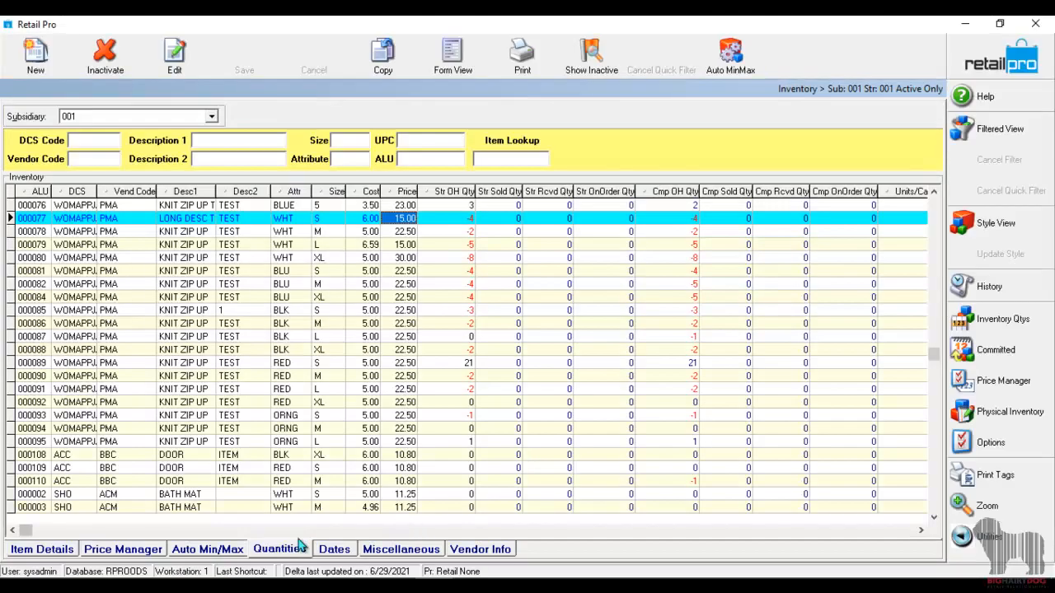
click(221, 557)
click(561, 352)
click(561, 350)
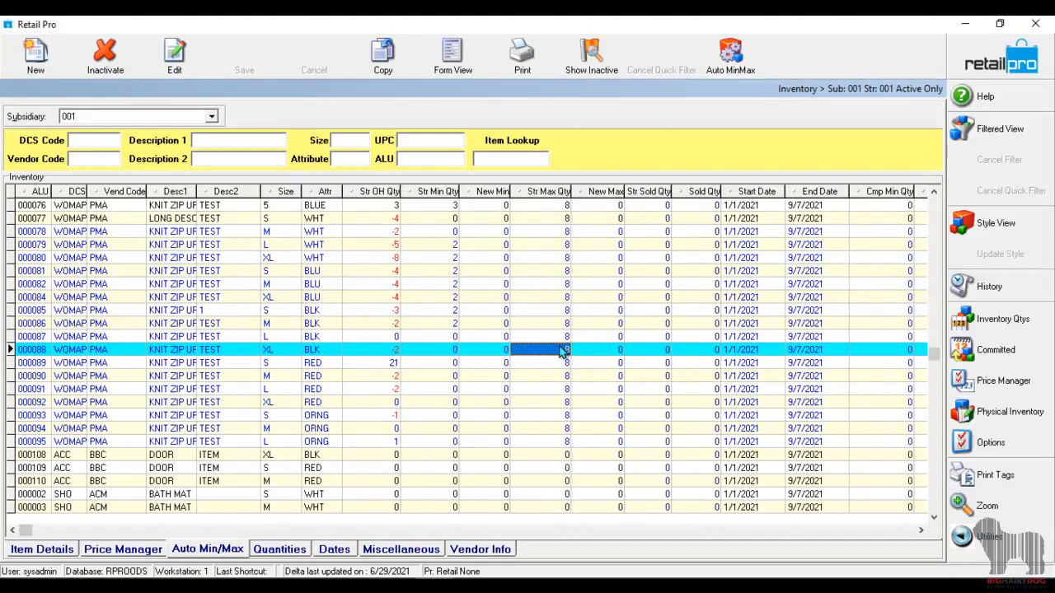